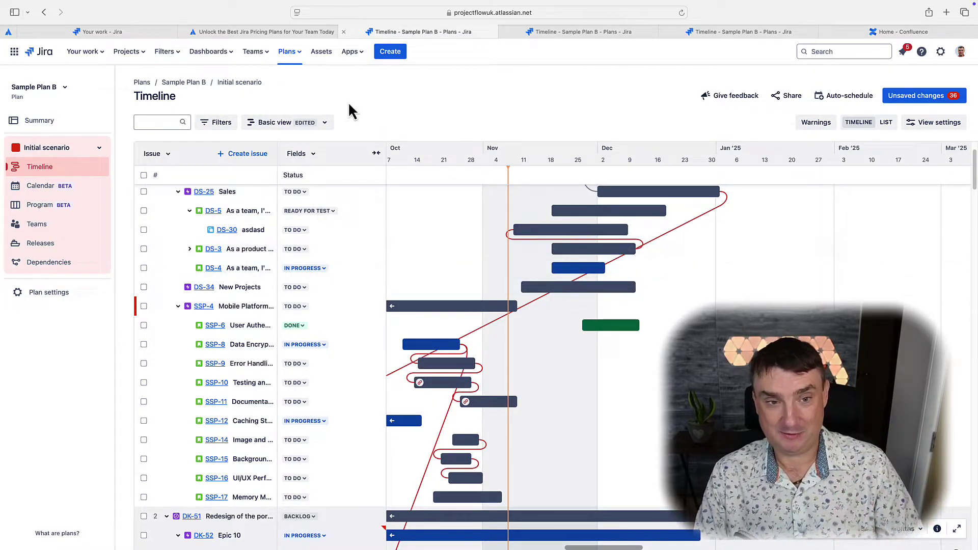
Review the Jira pricing page, comparing the Free, Standard, Premium and Enterprise plans and their feature table.
click(260, 32)
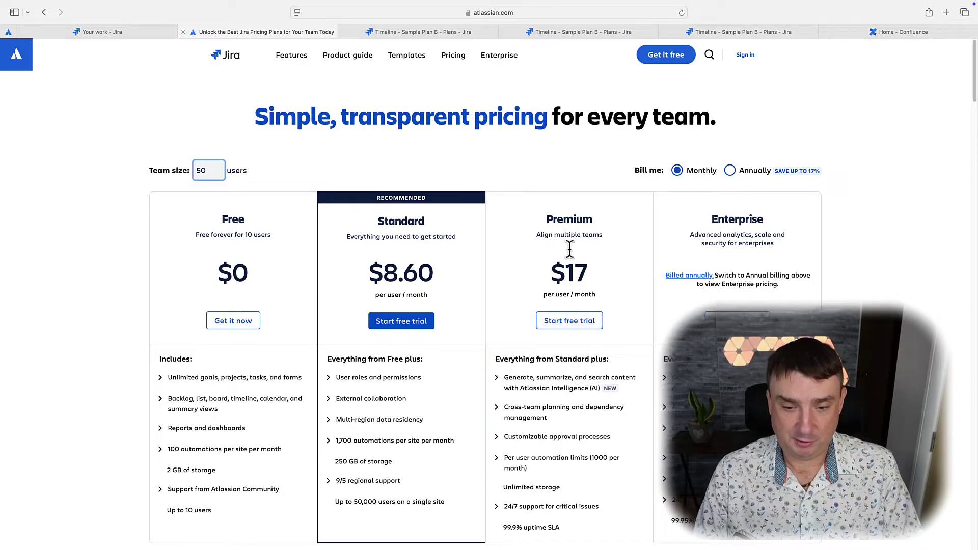
scroll(577, 267, down, 15)
scroll(578, 267, down, 10)
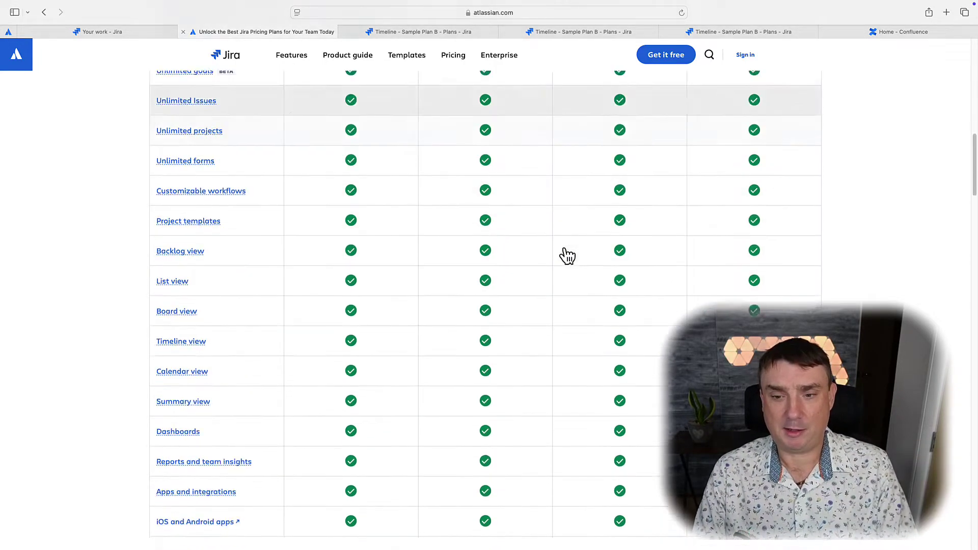
scroll(572, 249, up, 20)
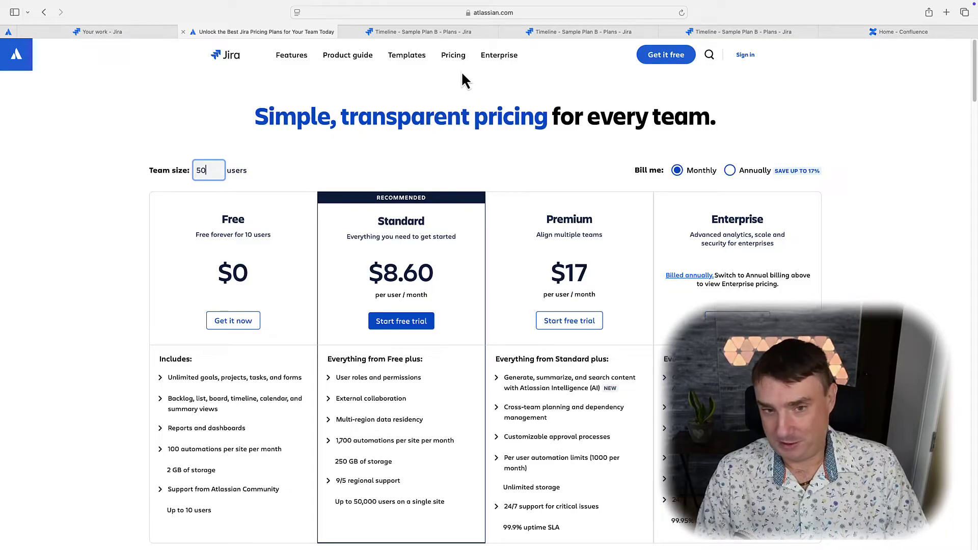
Compare the Sample Plan B timeline with the Sample Scrum Project timeline, checking the child issues of the Mobile Platform Integration epic.
click(417, 35)
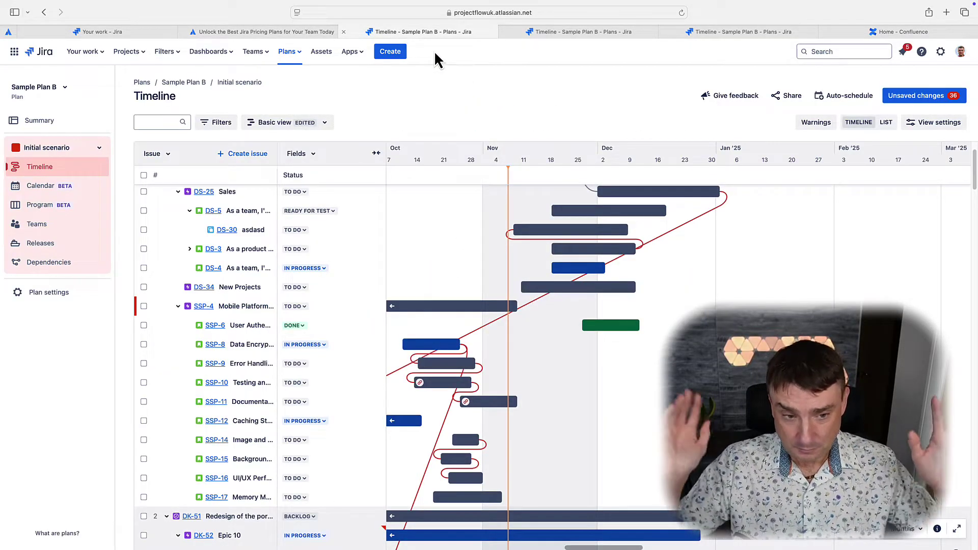
click(551, 36)
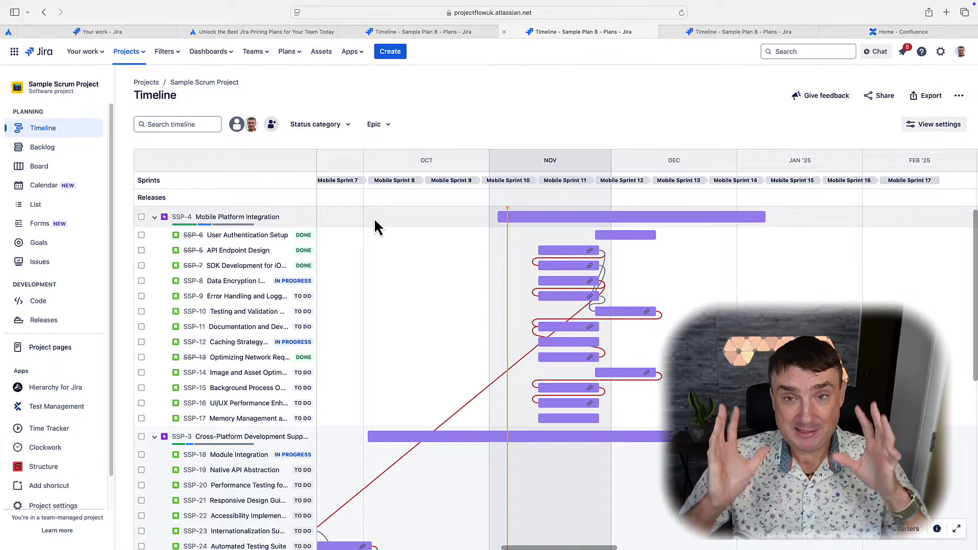
click(156, 217)
click(154, 217)
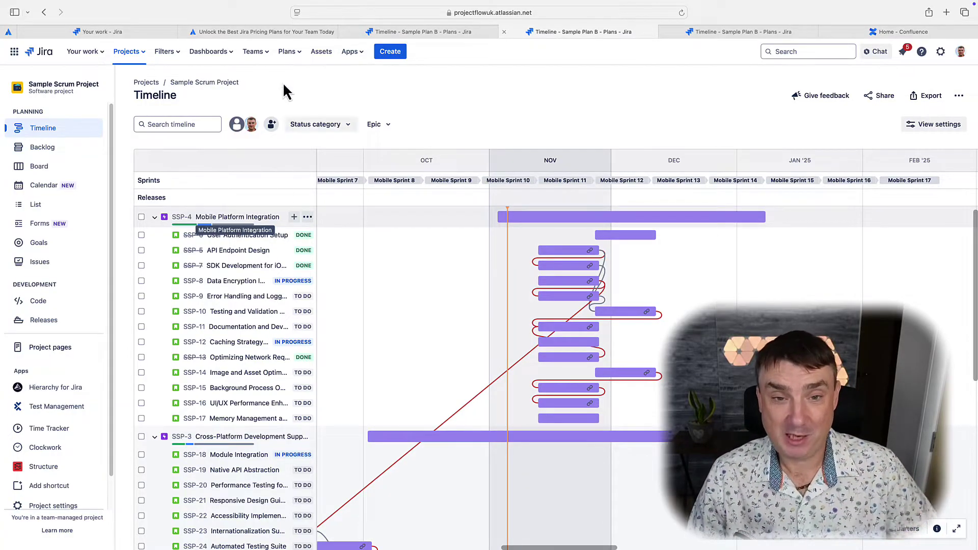
click(379, 29)
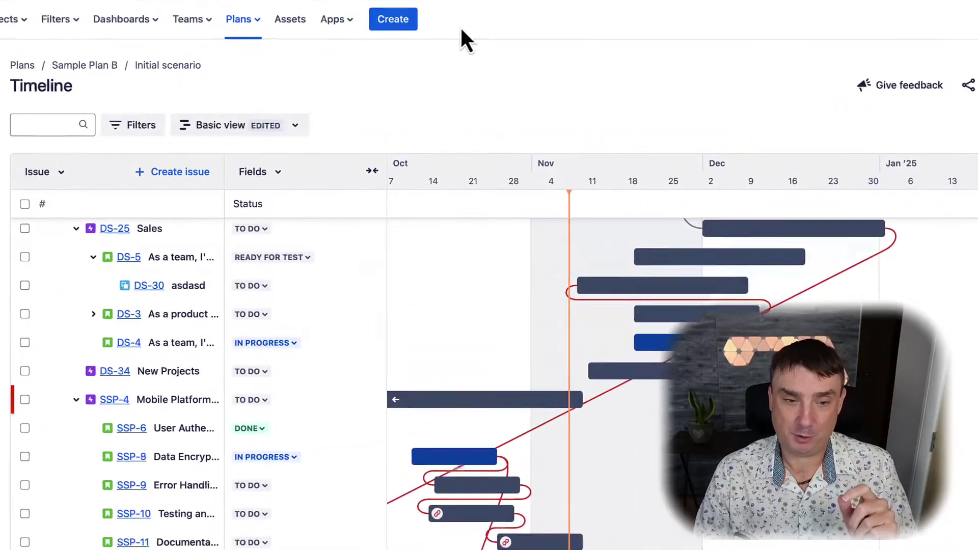
scroll(440, 255, up, 3)
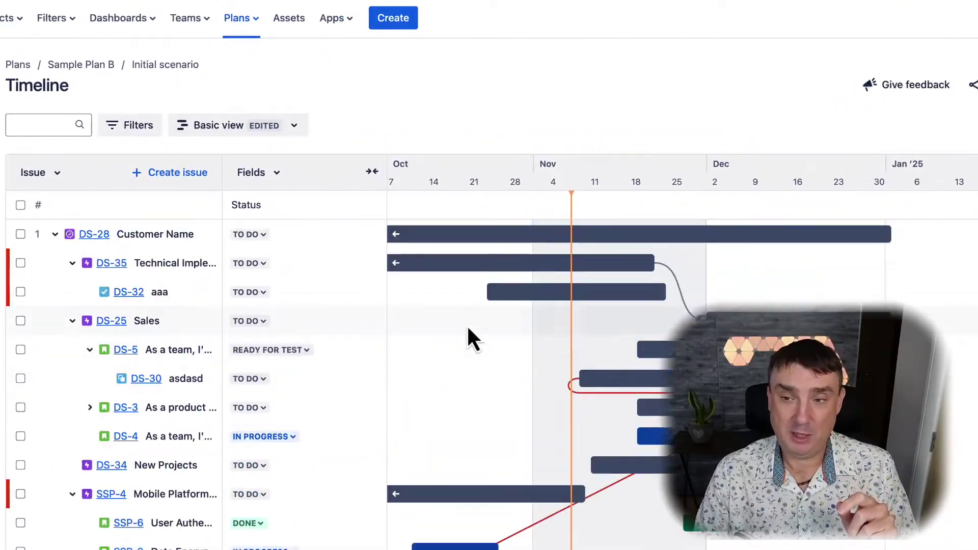
Open the form for creating a demo plan and cancel it without creating anything.
click(230, 18)
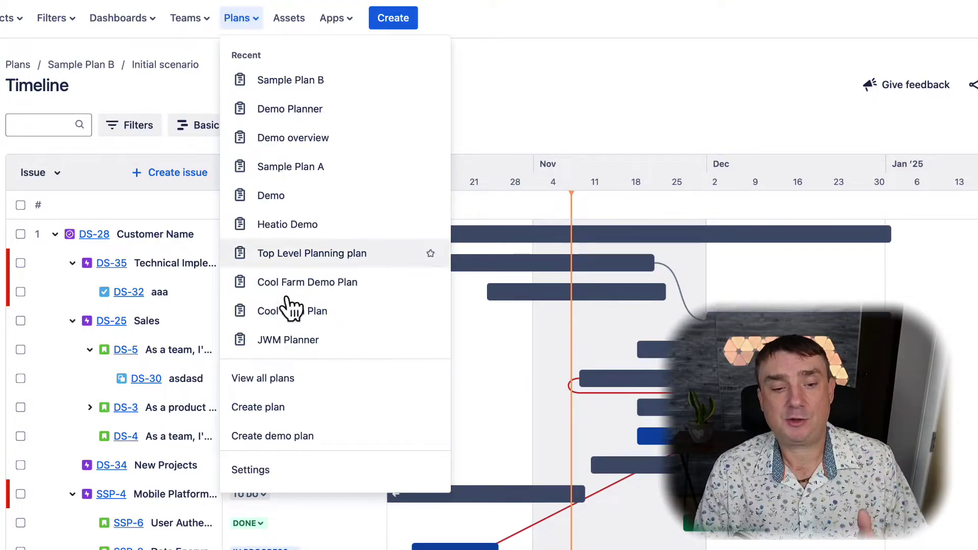
click(284, 439)
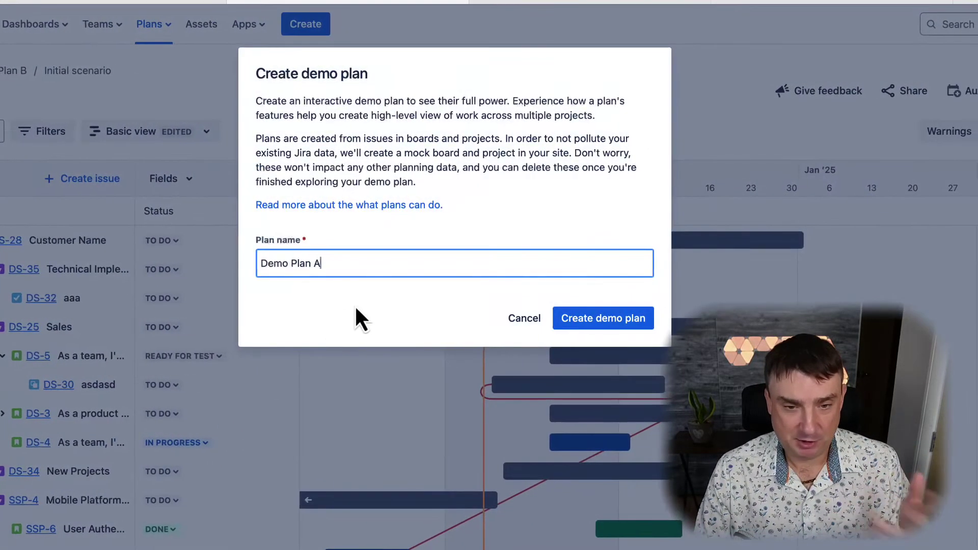
click(520, 329)
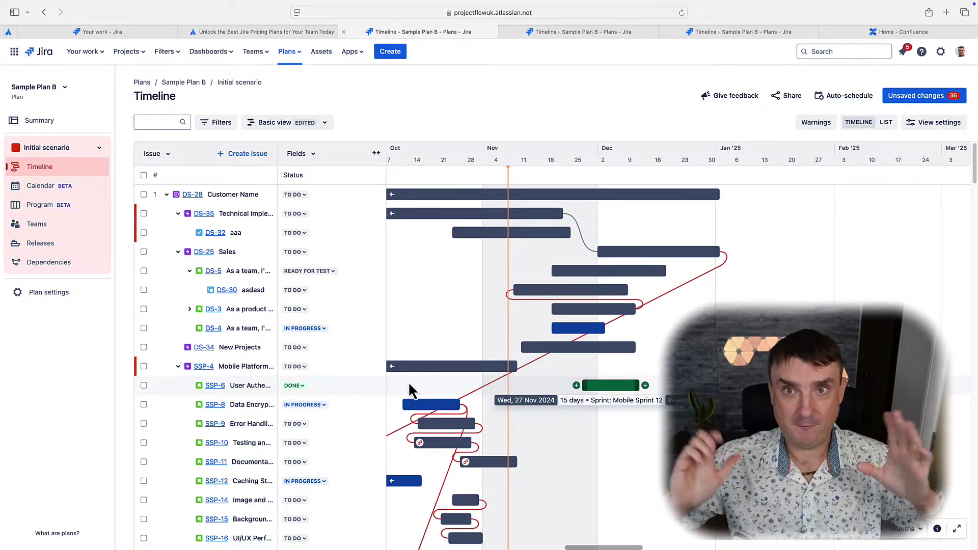
Start creating a new plan and set its access to Open.
click(285, 56)
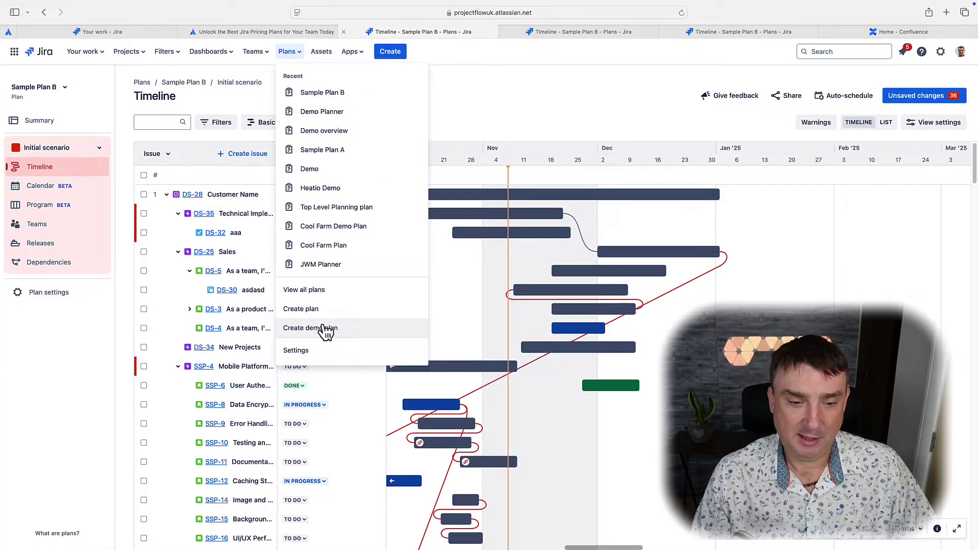
click(312, 310)
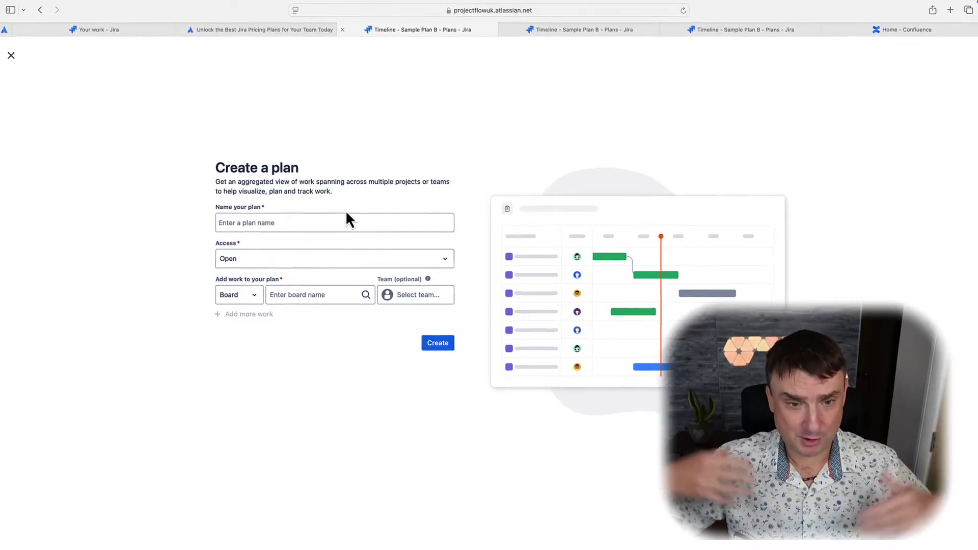
click(263, 264)
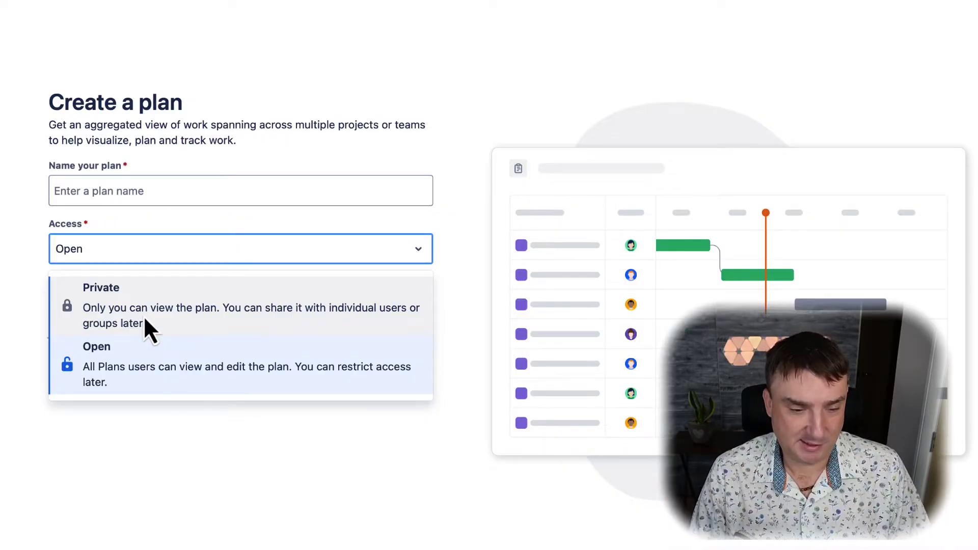
click(116, 363)
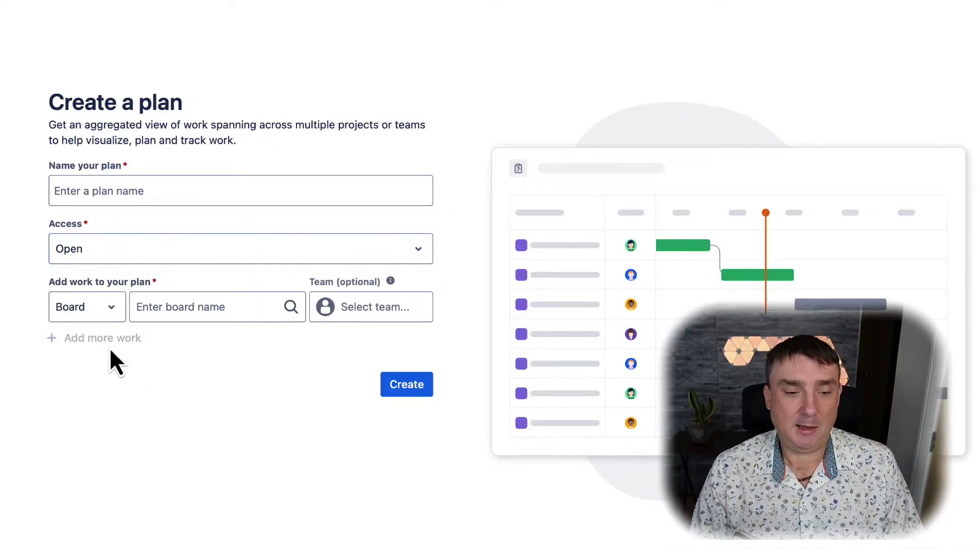
Set the new plan's first work source to the project Sample Scrum Project.
click(98, 316)
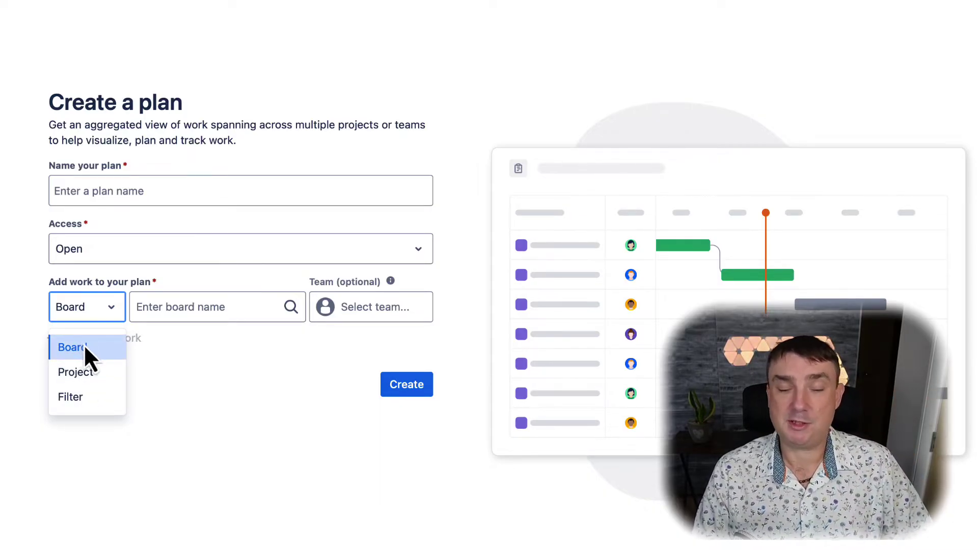
click(87, 382)
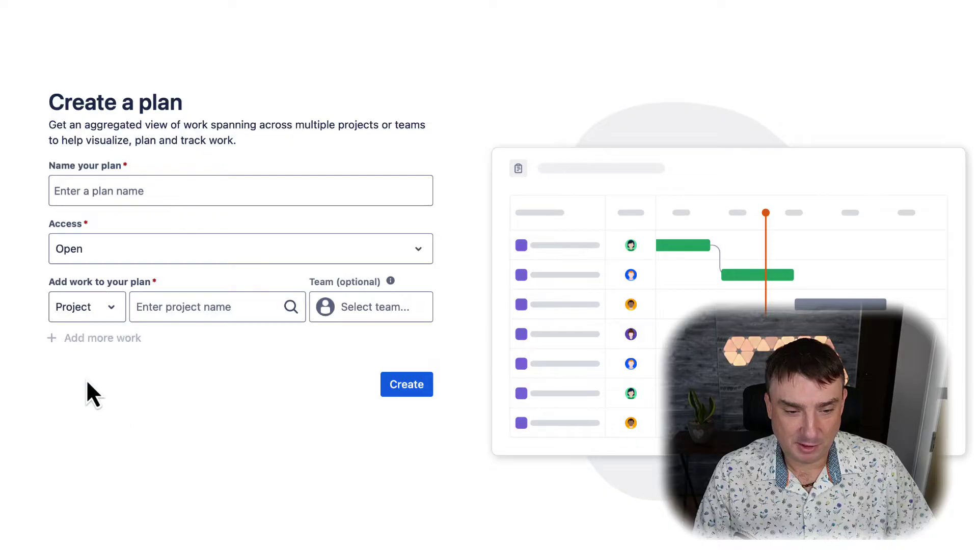
click(178, 318)
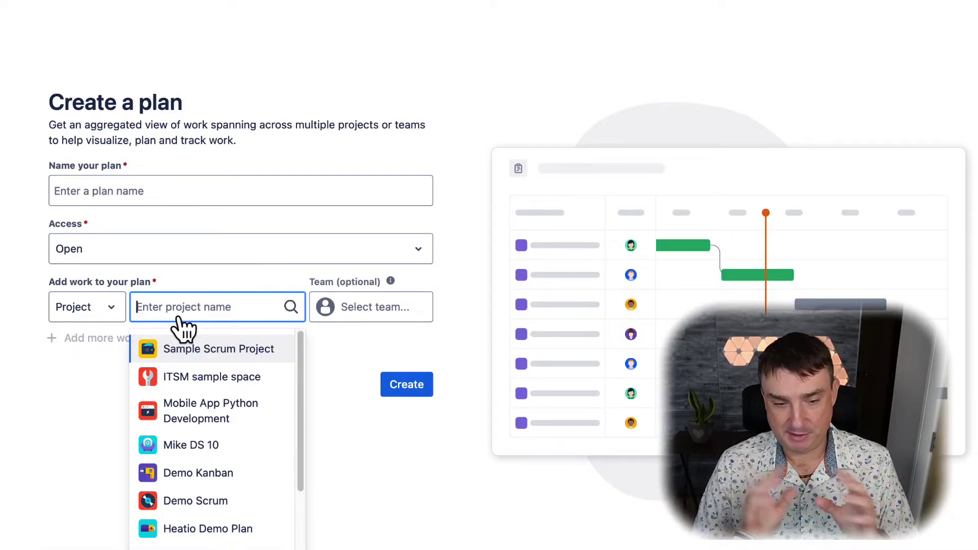
click(363, 307)
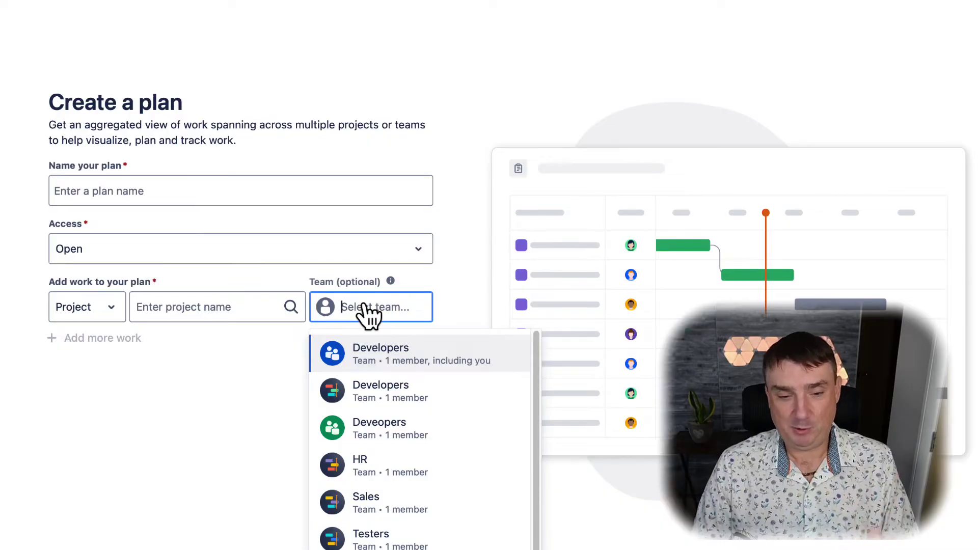
click(234, 317)
click(207, 355)
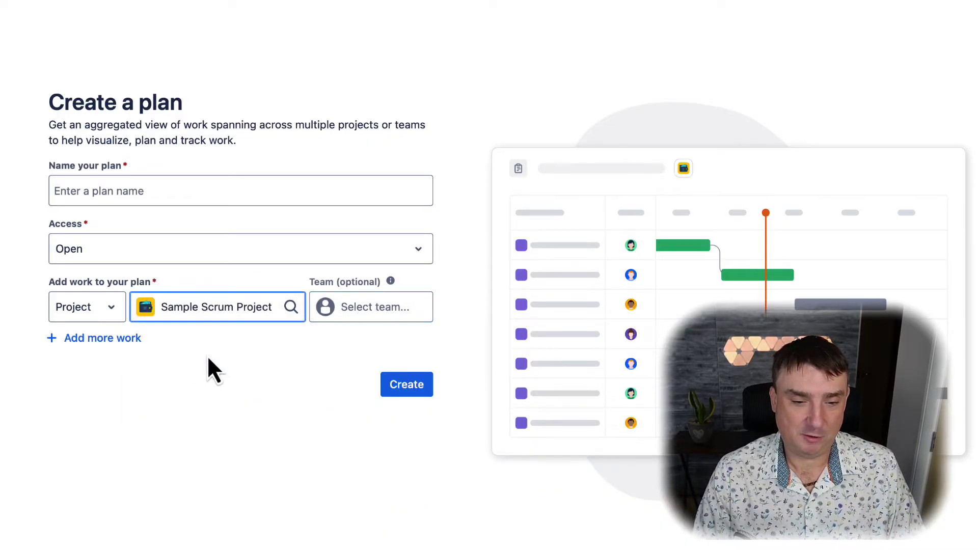
Add a second work source of type Project, and close the plan form without creating the plan.
click(83, 338)
click(112, 340)
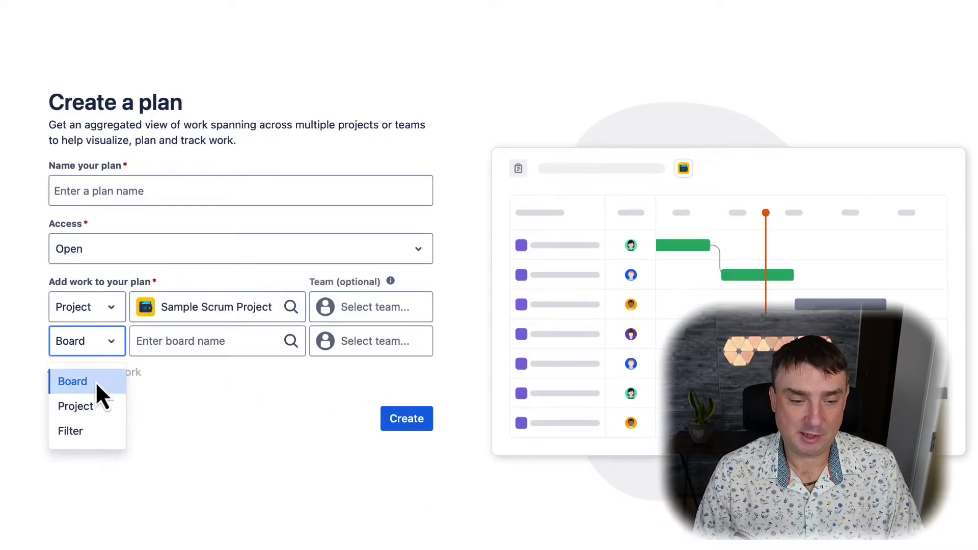
click(88, 407)
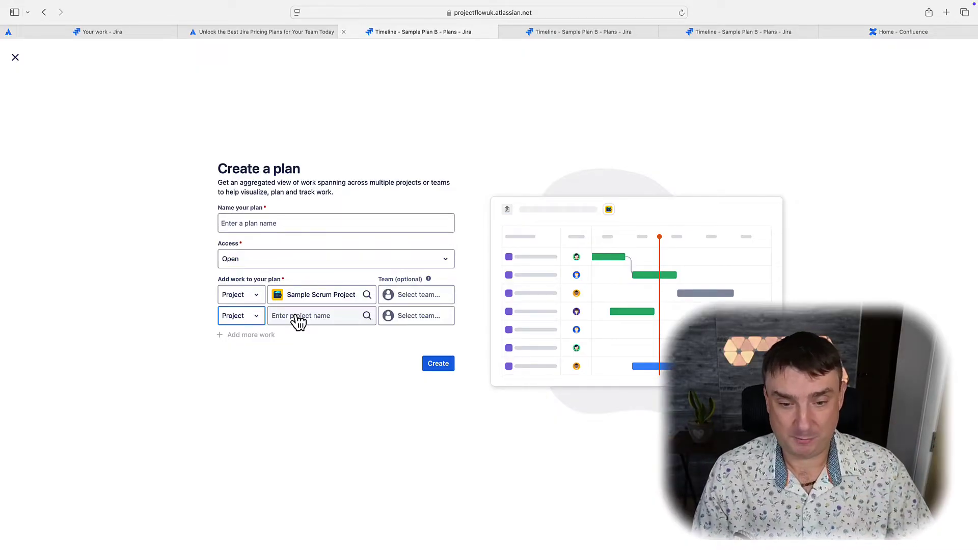
click(20, 62)
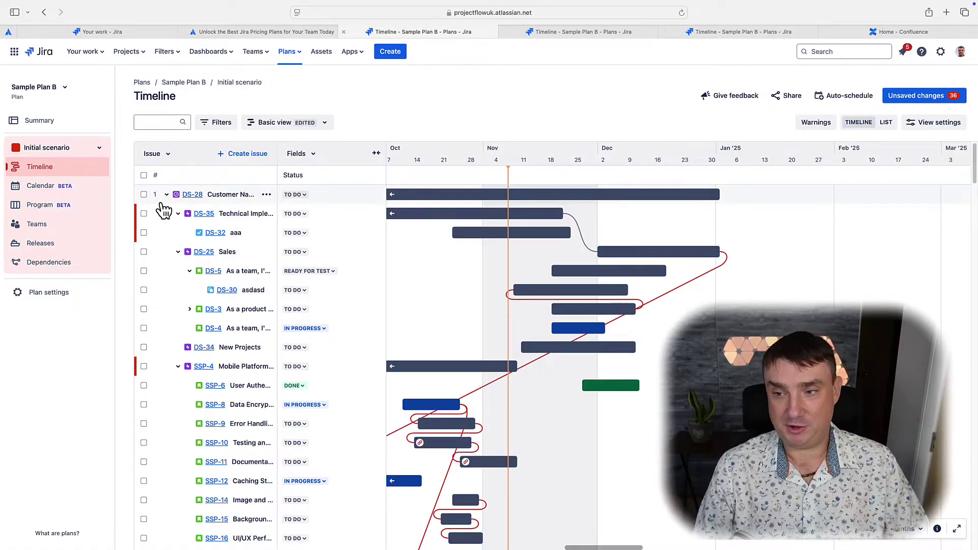
Compare the list and timeline layouts of Sample Plan B.
click(889, 125)
click(869, 127)
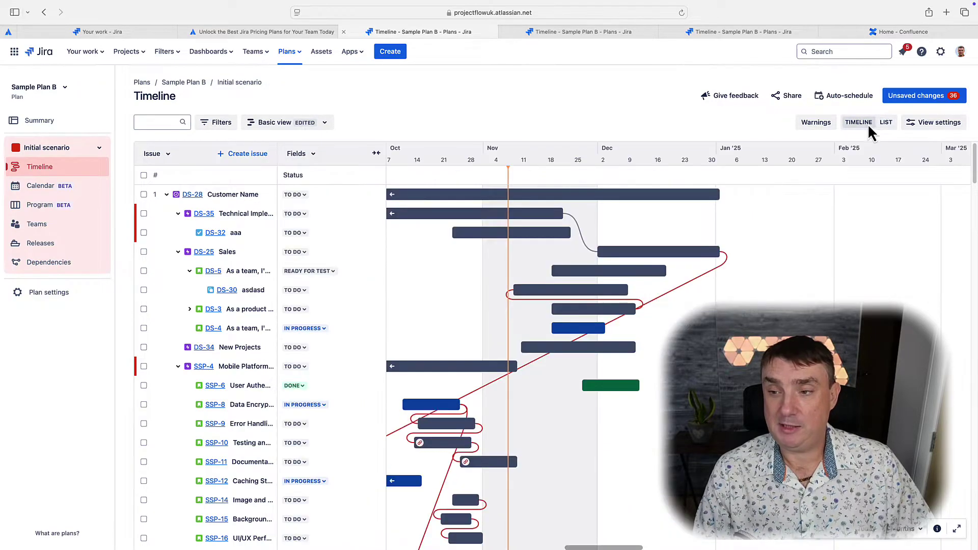
click(887, 125)
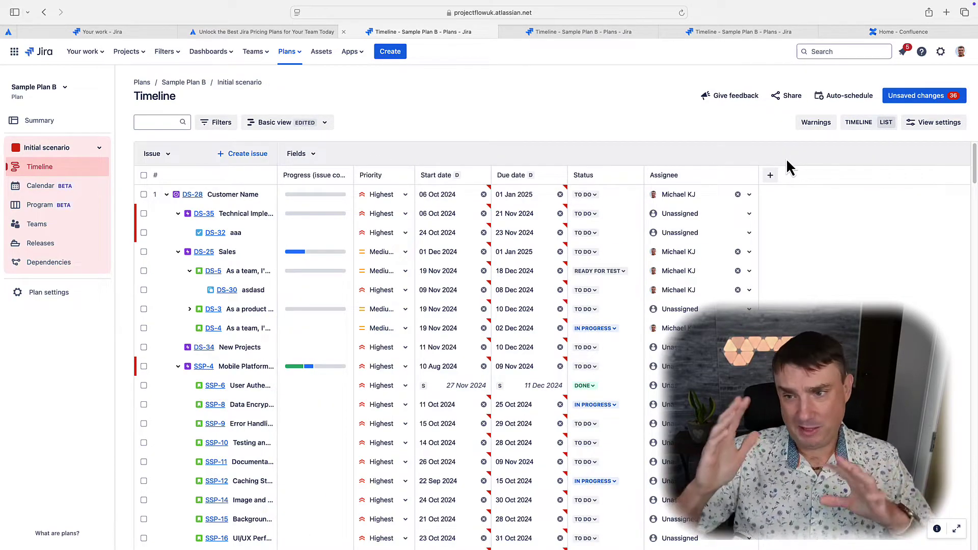
click(861, 126)
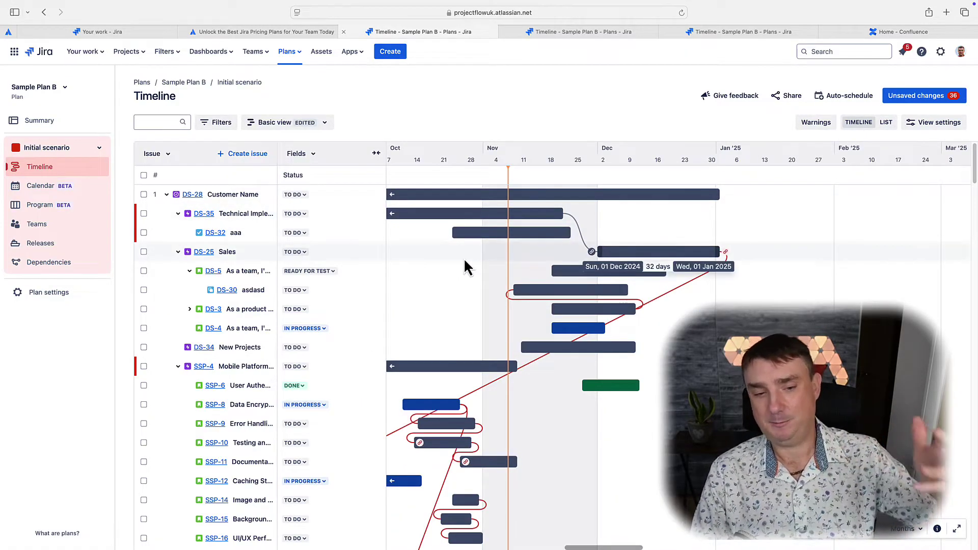
Show the plan as a list and move task DS-32 under the epic DS-25 Sales.
click(887, 123)
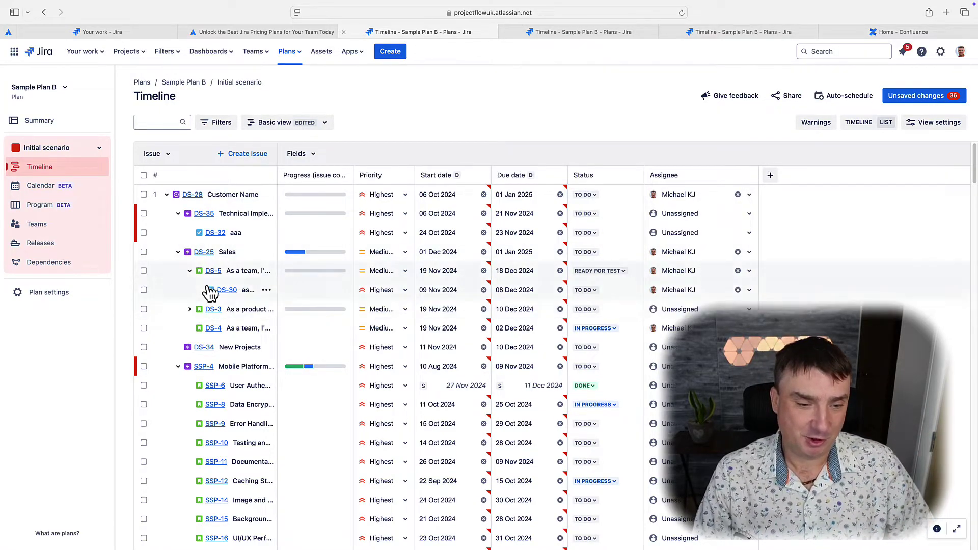
drag(218, 237, 216, 264)
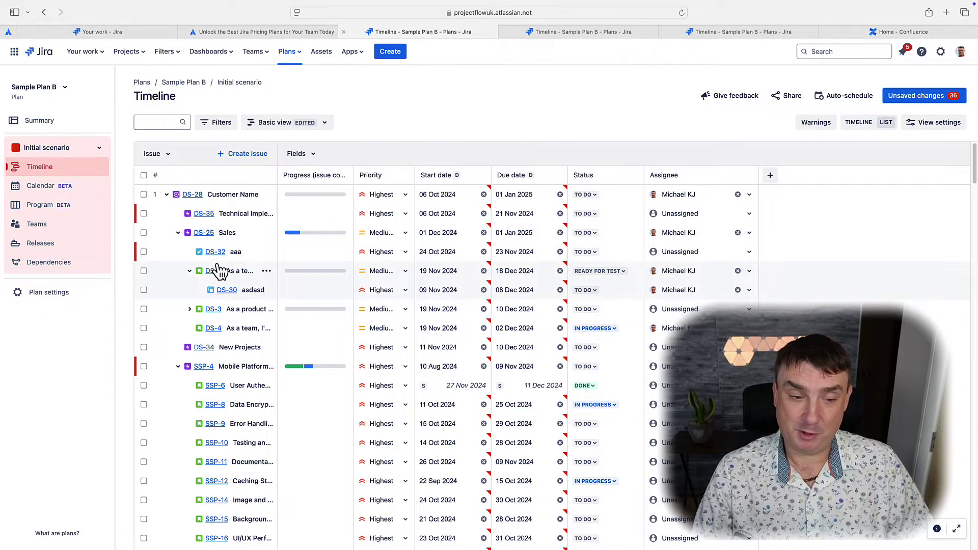
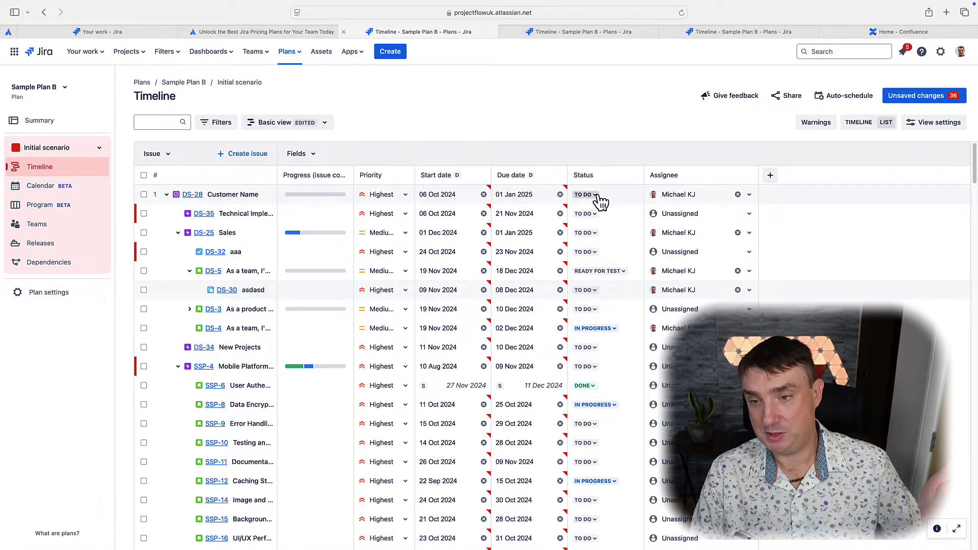
Show the plan as a timeline and shift DS-28 Customer Name with its child issues about six days later.
click(847, 125)
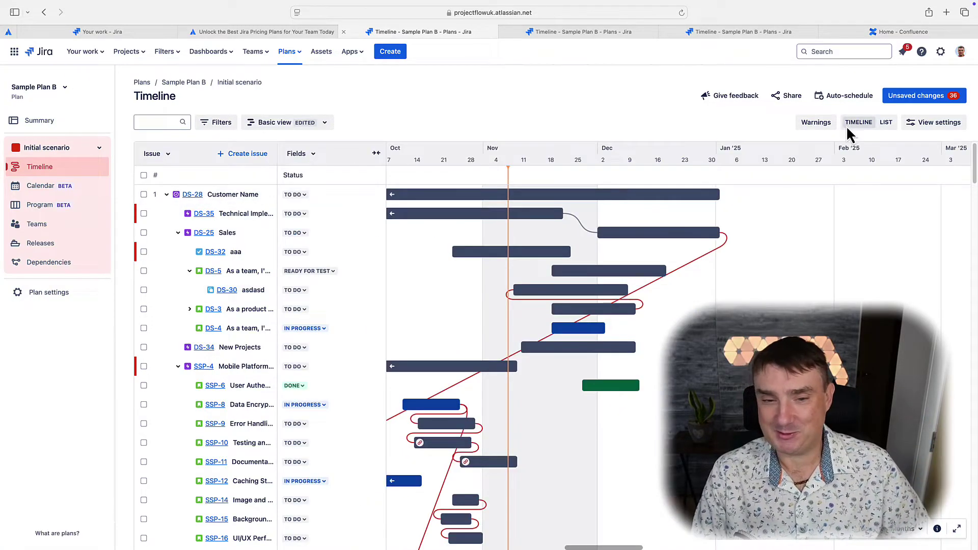
drag(490, 198, 515, 203)
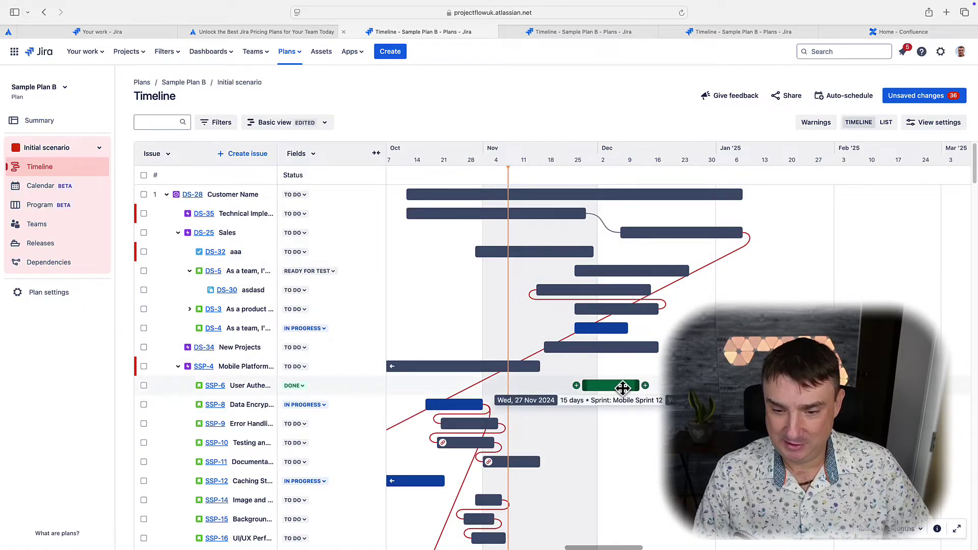
drag(578, 390, 570, 389)
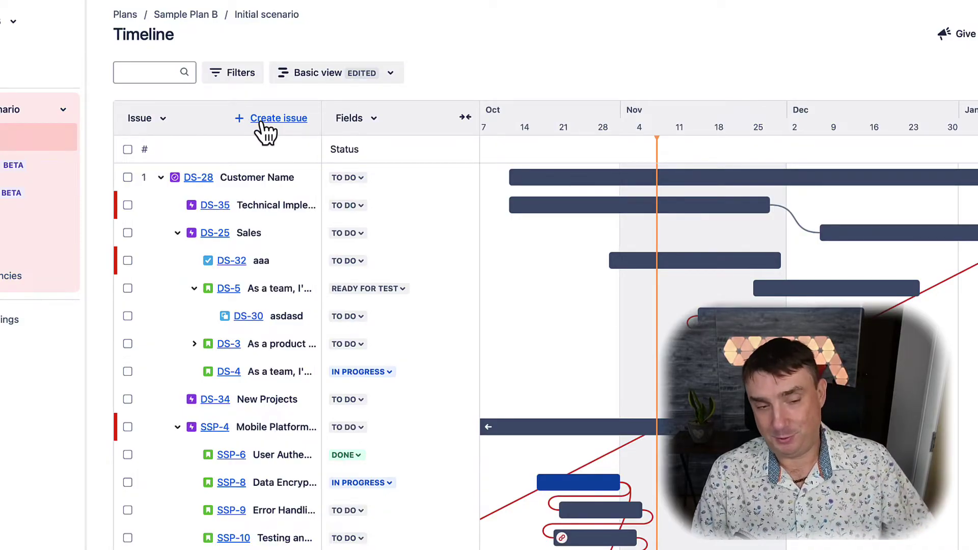
Start creating a new Story in the plan, and dismiss the choice of project.
click(265, 125)
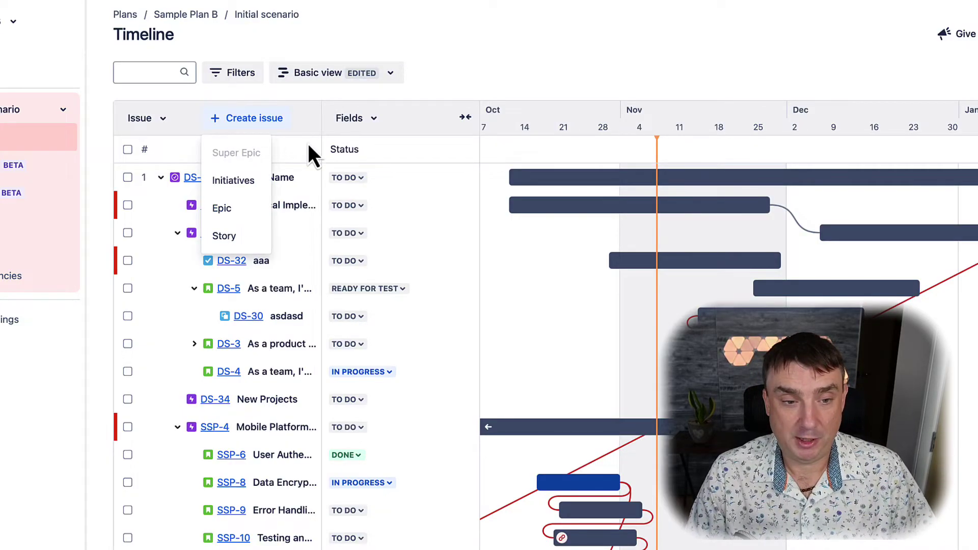
click(226, 236)
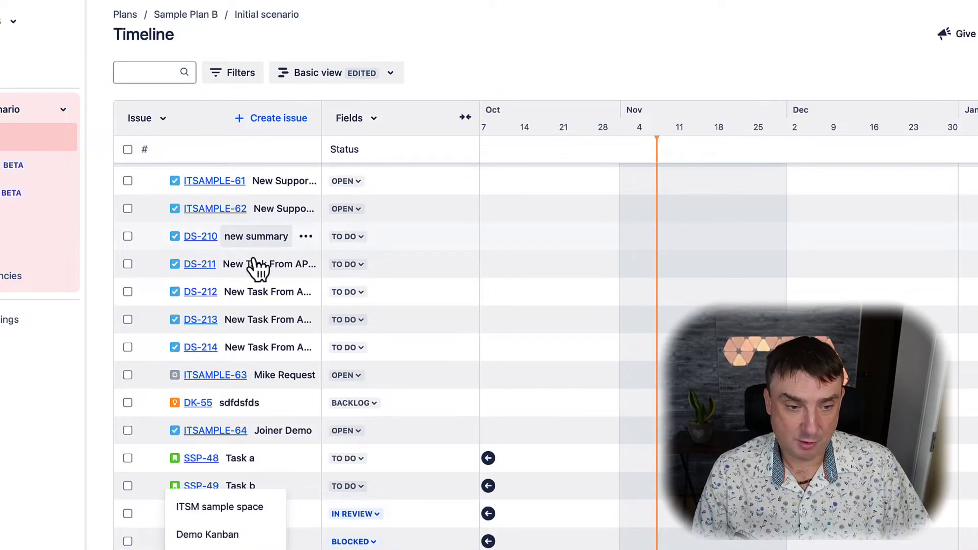
key(Escape)
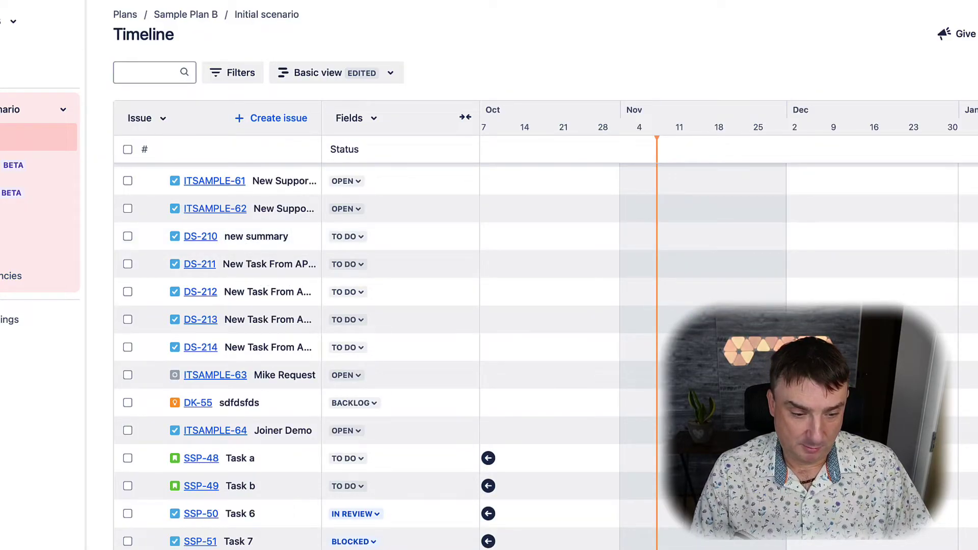
Create a new issue named Demo 123 in Sample Scrum Project at the end of the Story group.
click(209, 549)
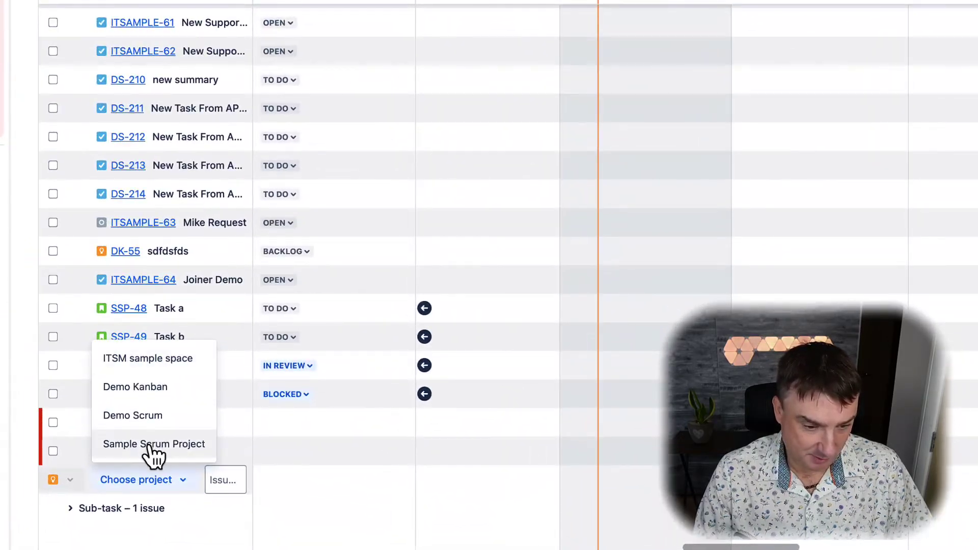
click(197, 472)
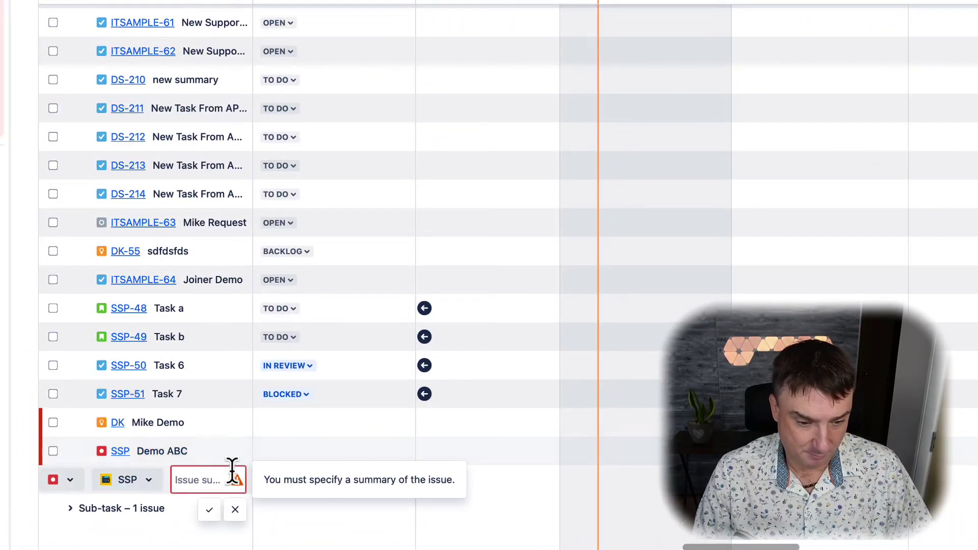
click(214, 476)
text(Demo 123)
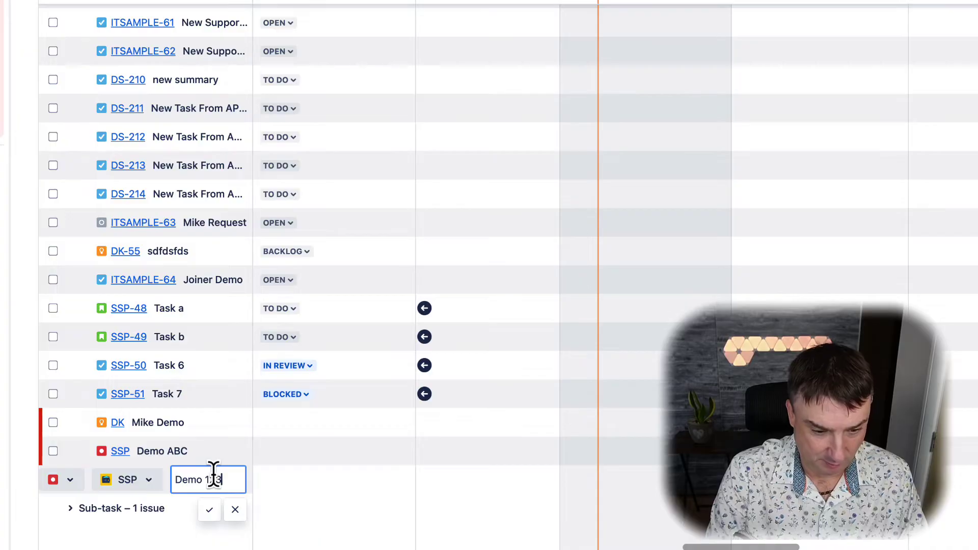
key(Return)
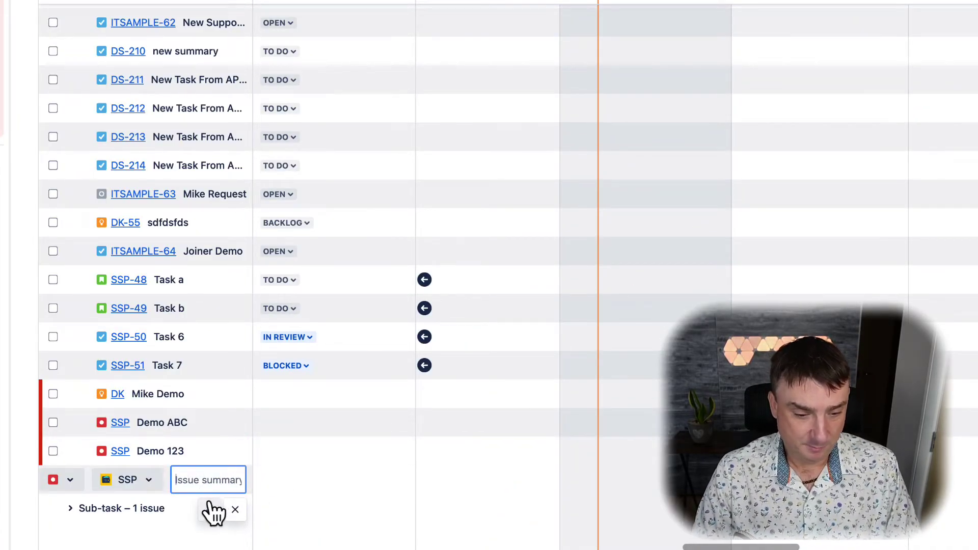
click(235, 510)
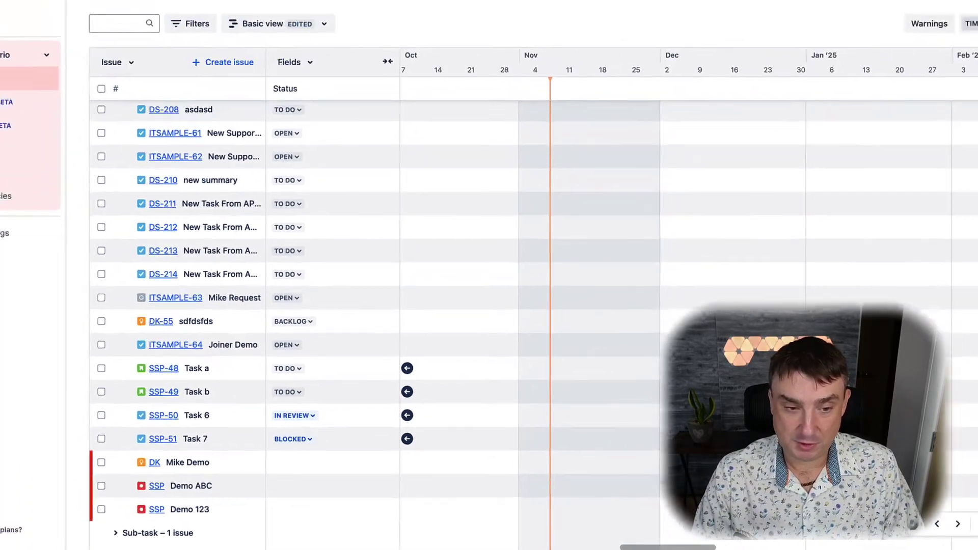
Show the plan as a list and return to the issues near its start.
scroll(356, 357, up, 10)
scroll(285, 305, up, 15)
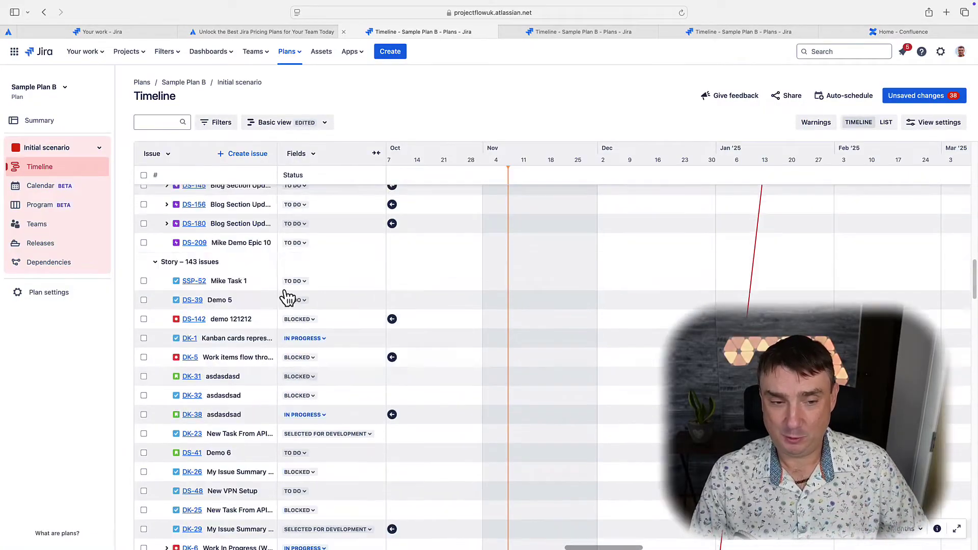
scroll(280, 291, up, 3)
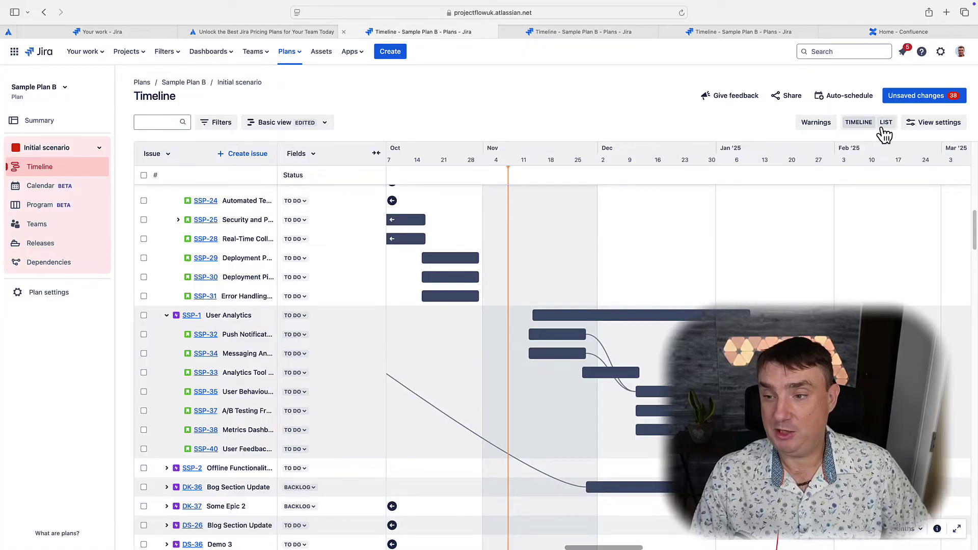
click(852, 125)
scroll(489, 194, up, 10)
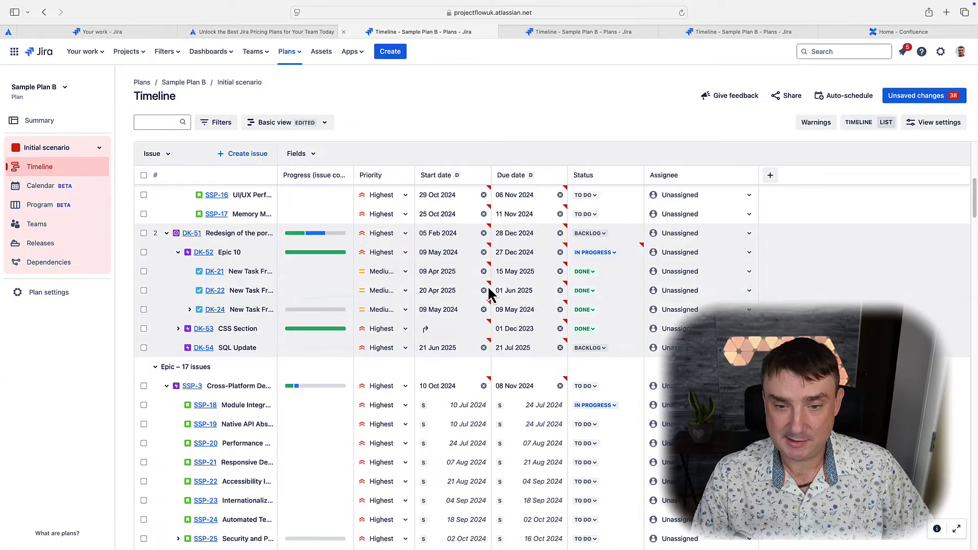
scroll(322, 183, up, 1)
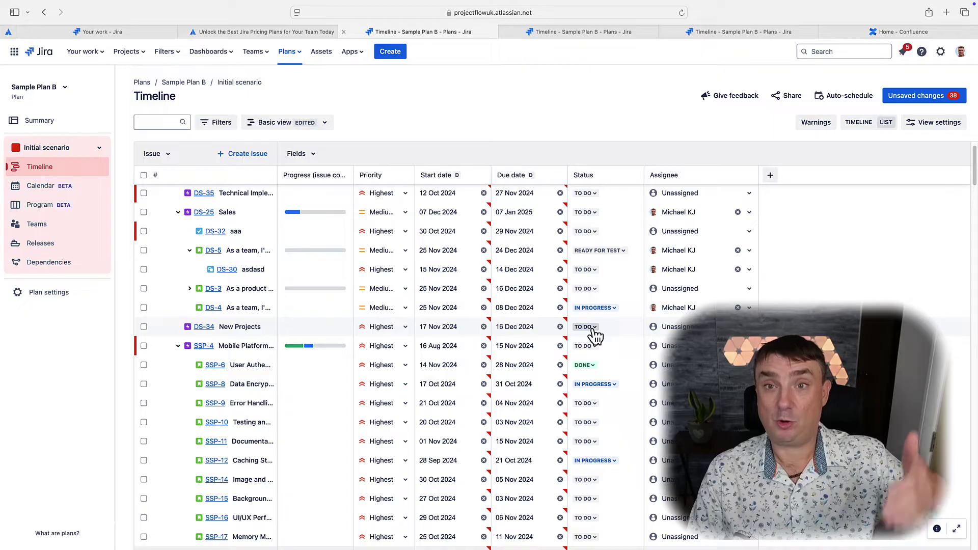
Review the list's displayed fields and the plan's filter options, including the starting hierarchy levels, without changing them.
click(310, 154)
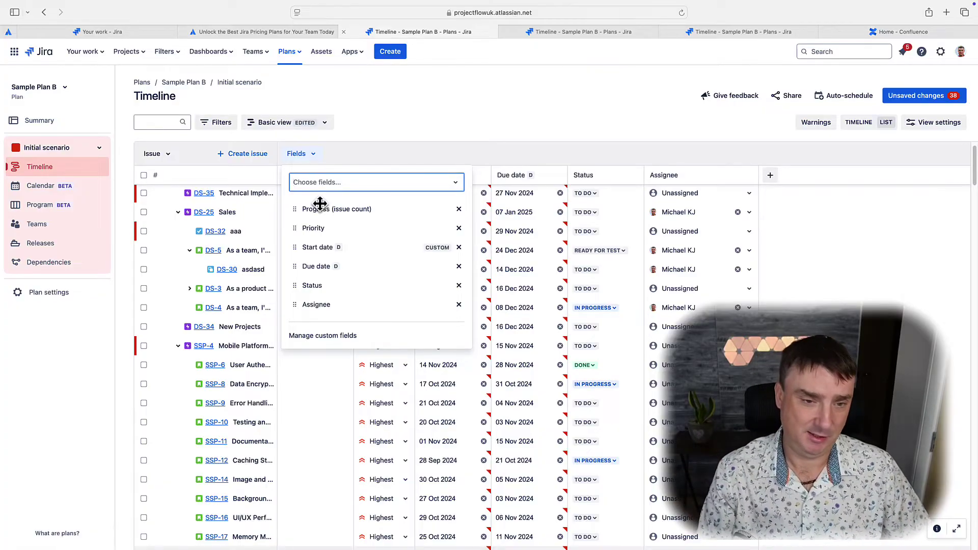
click(422, 99)
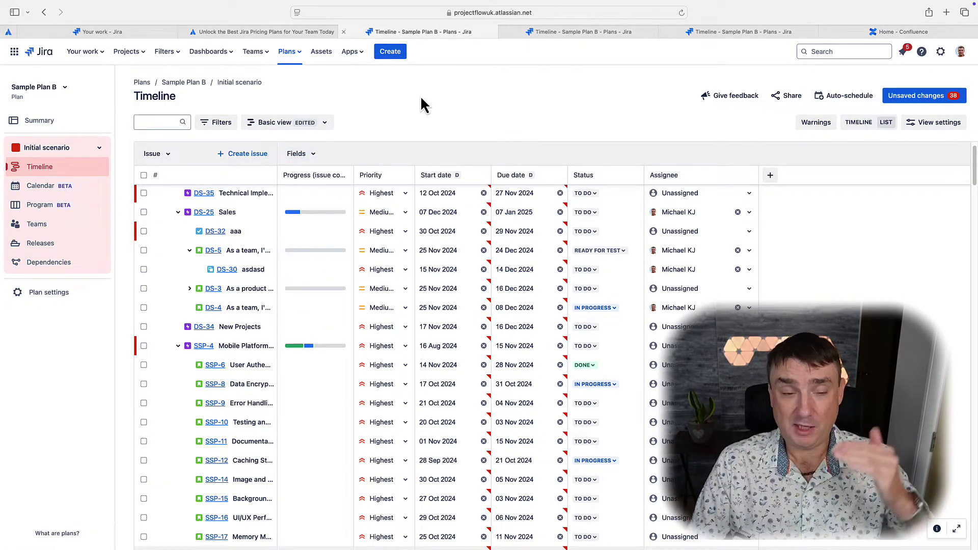
click(225, 127)
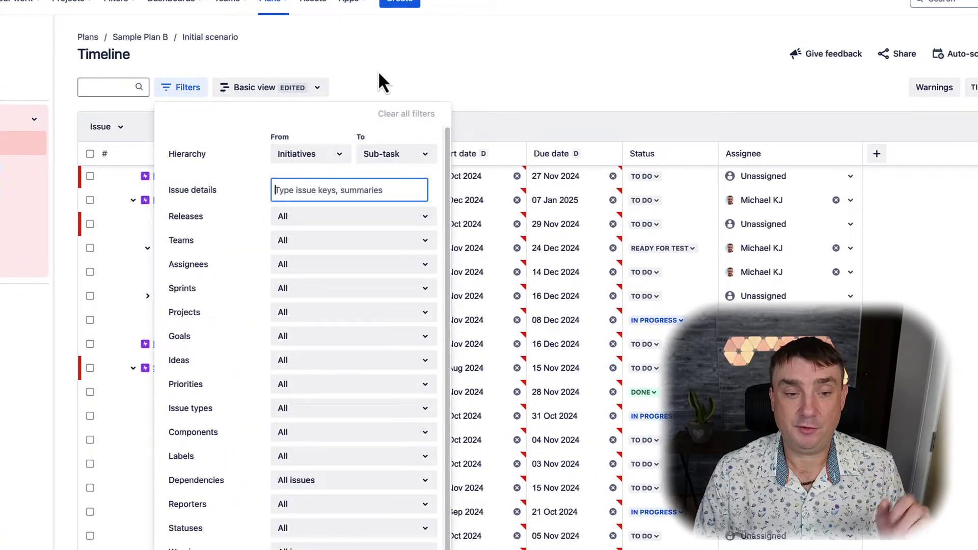
click(303, 155)
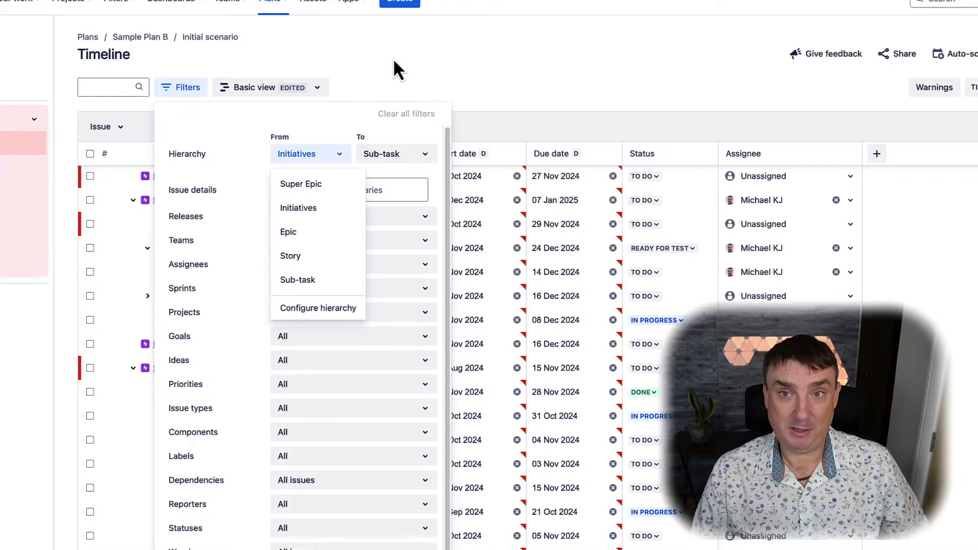
key(Escape)
key(Escape)
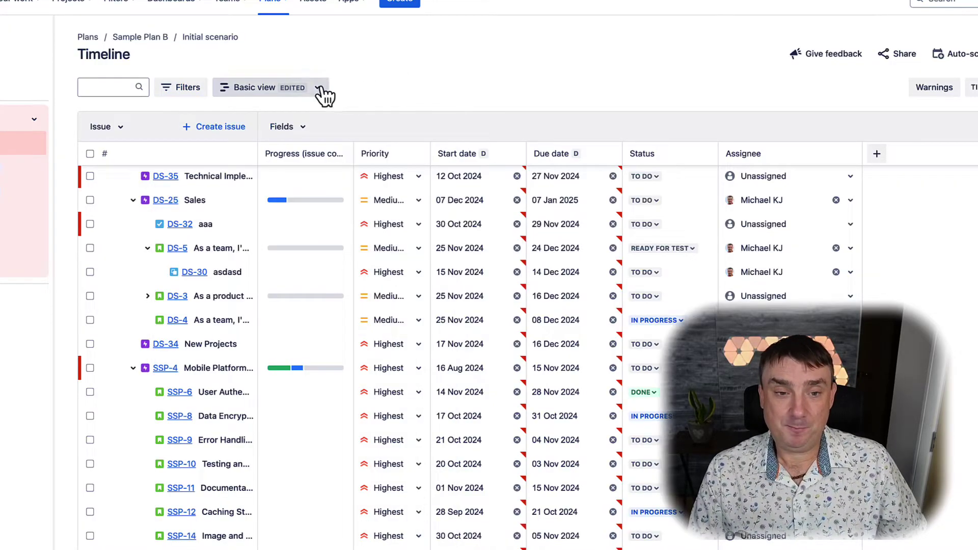
Switch the plan to the saved Top-level view and look through its issues grouped by project.
click(320, 89)
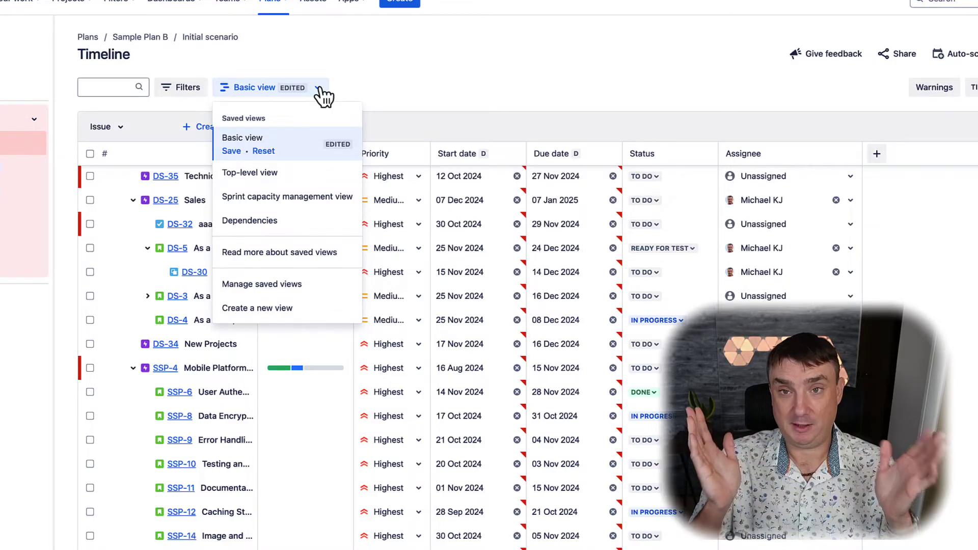
click(281, 173)
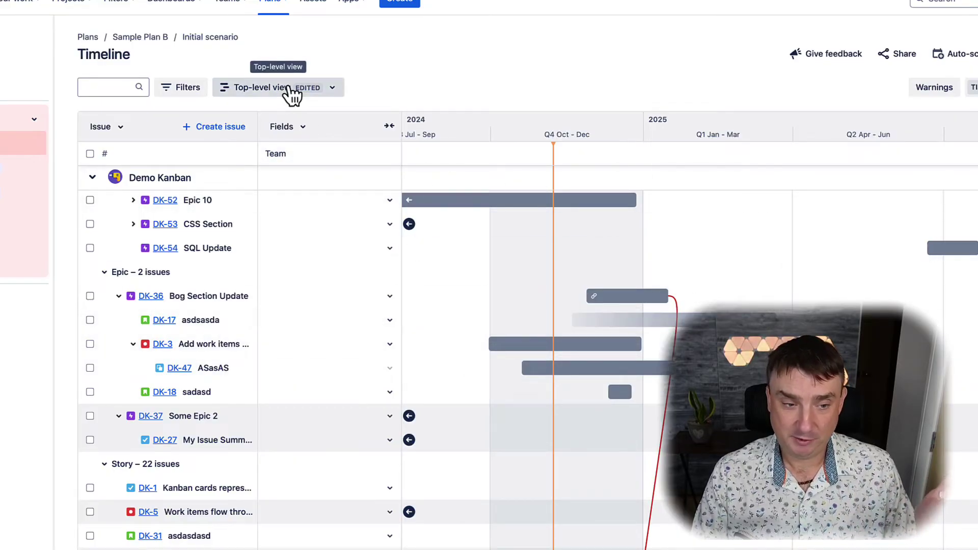
scroll(206, 306, down, 3)
scroll(209, 306, up, 4)
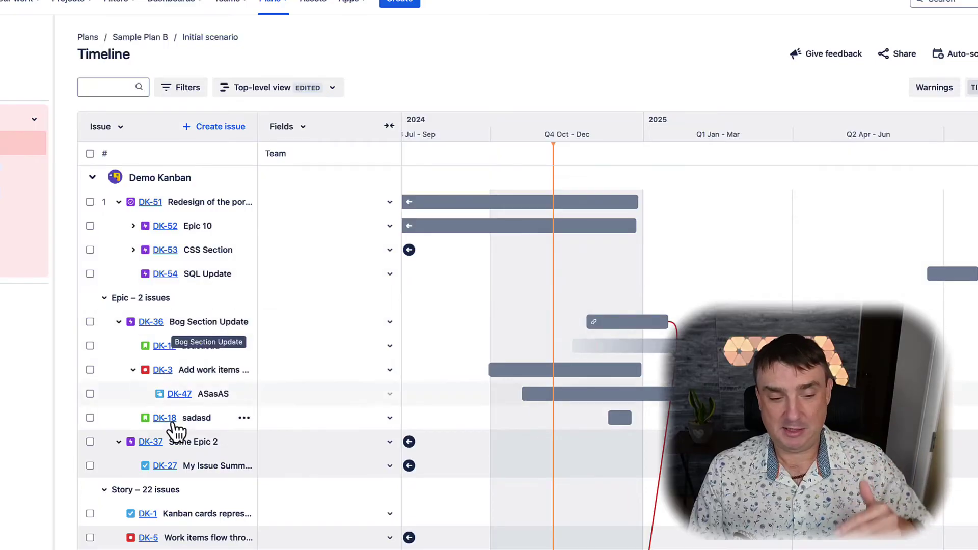
Switch to the saved Sprint capacity management view and examine the Platform Team's issues against its sprints.
click(238, 91)
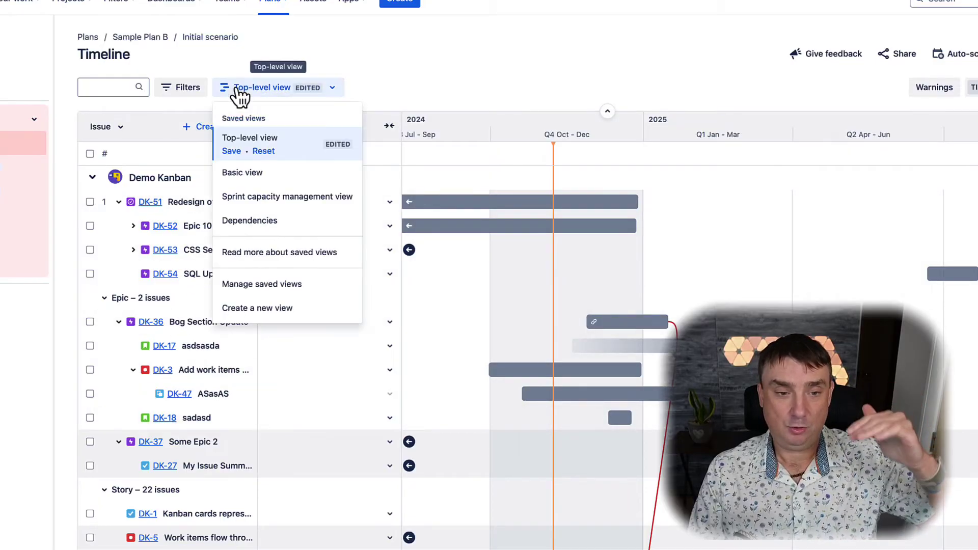
click(259, 199)
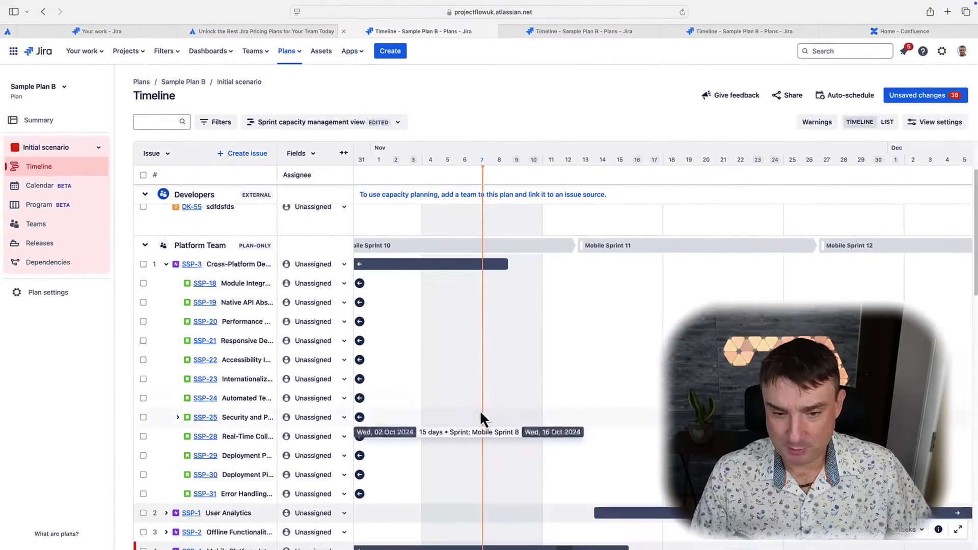
scroll(481, 413, down, 3)
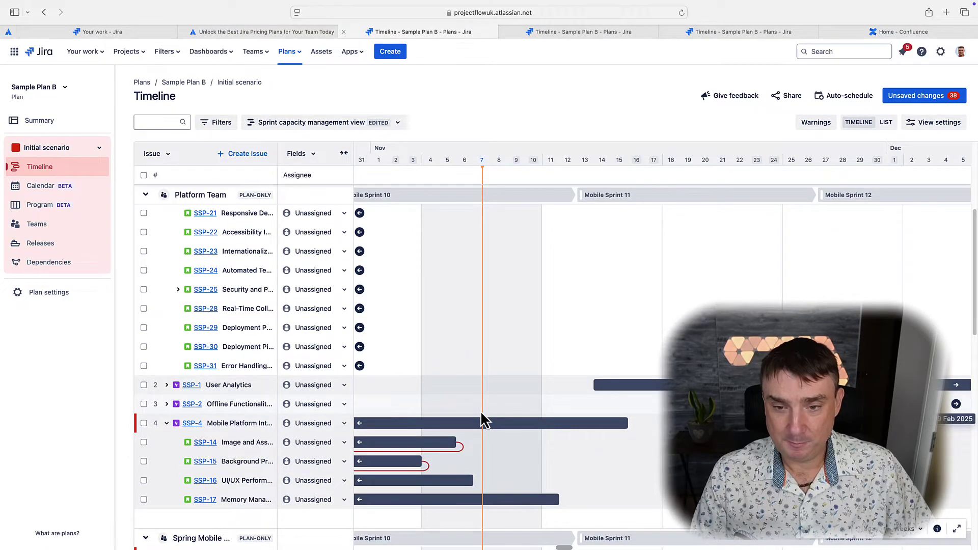
scroll(481, 416, up, 3)
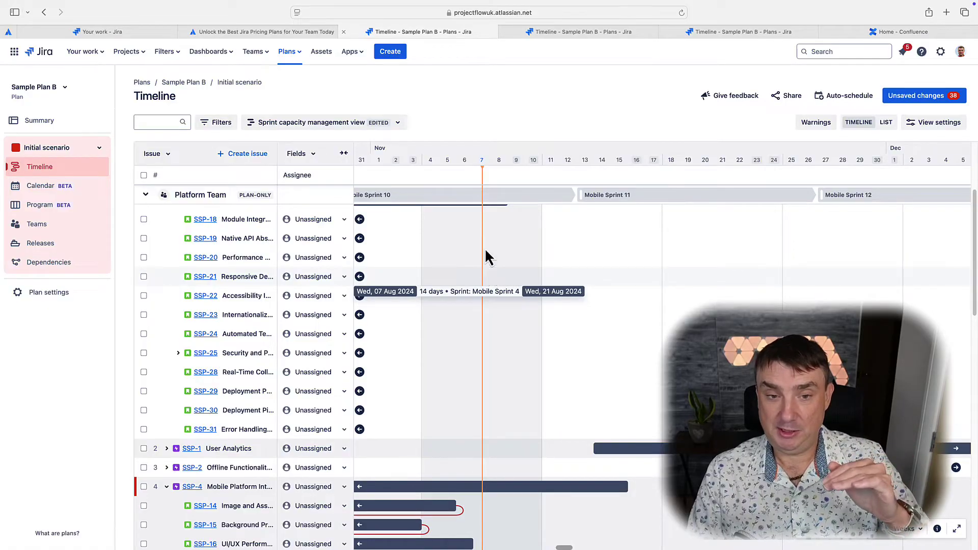
Examine issue dependencies in the saved Dependencies view and in the plan's dependency map.
click(326, 125)
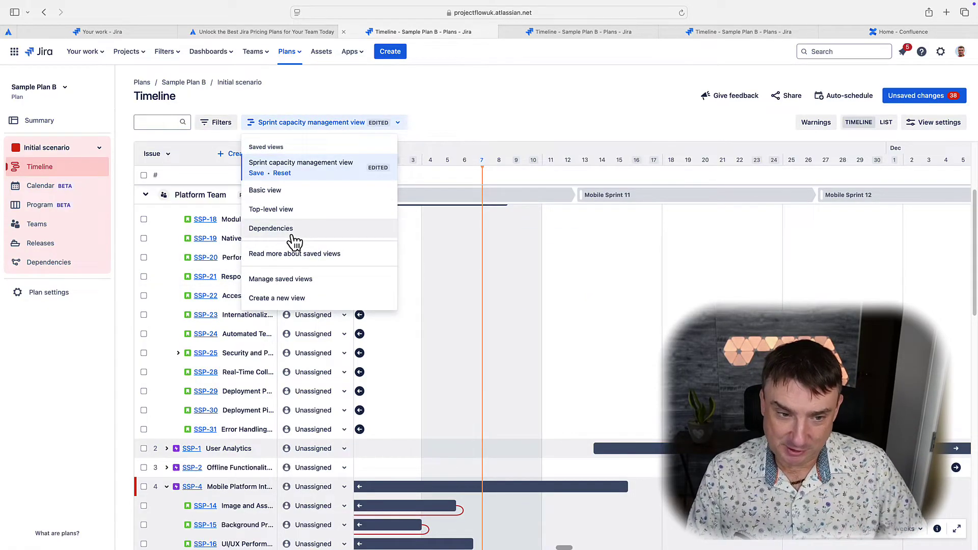
click(271, 229)
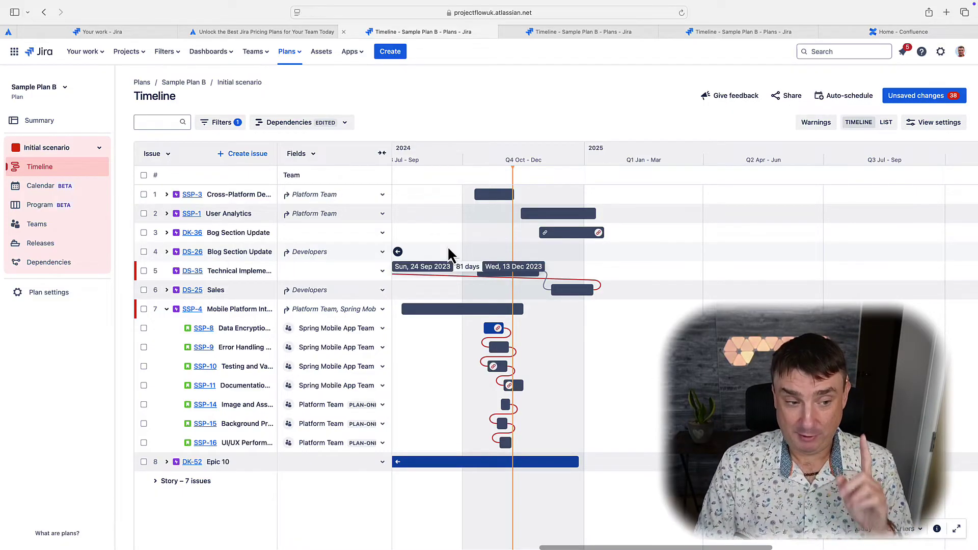
click(74, 270)
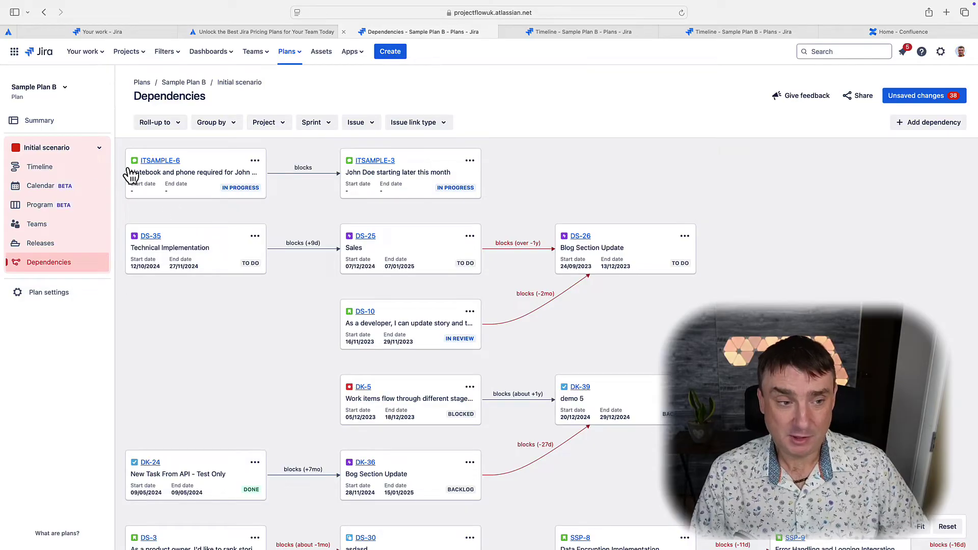
Return to the plan's timeline, and examine its calendar and program board.
click(57, 175)
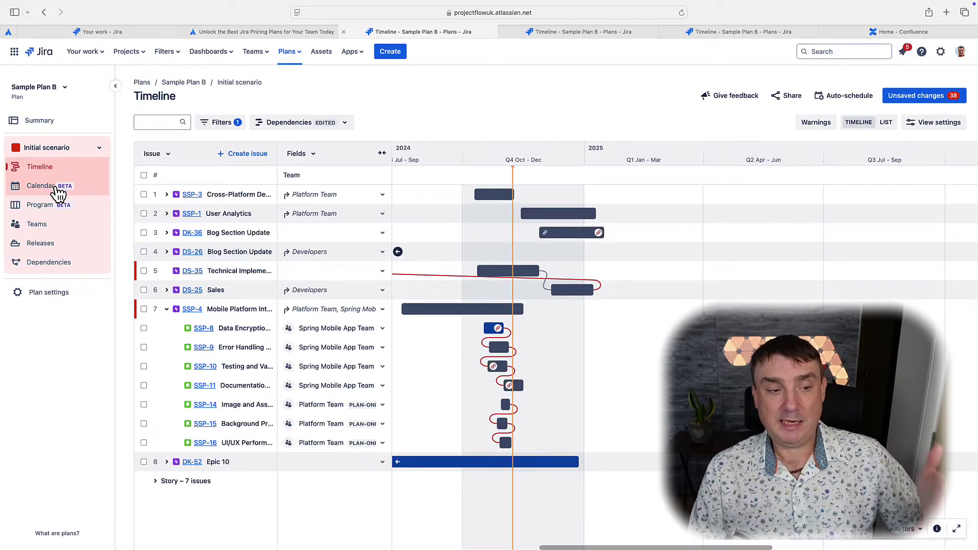
click(54, 187)
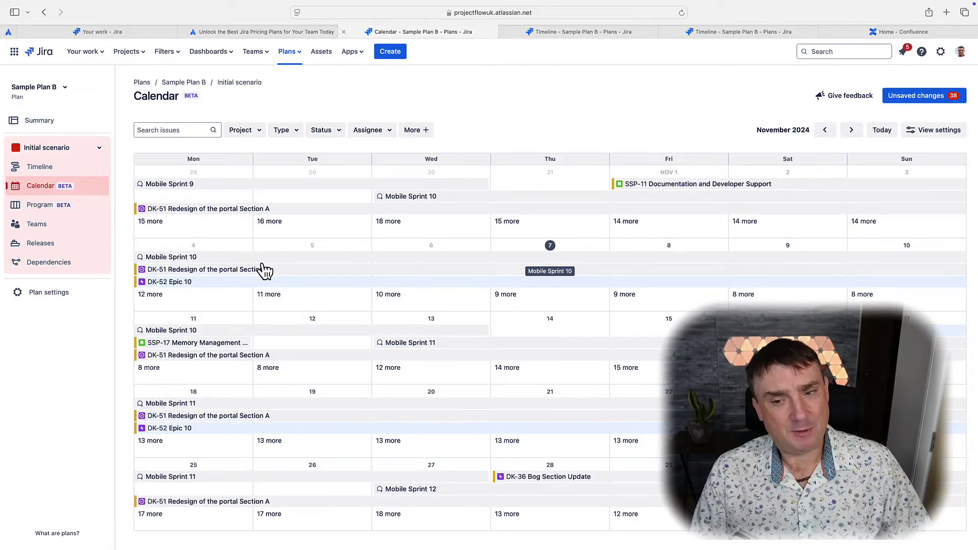
click(39, 206)
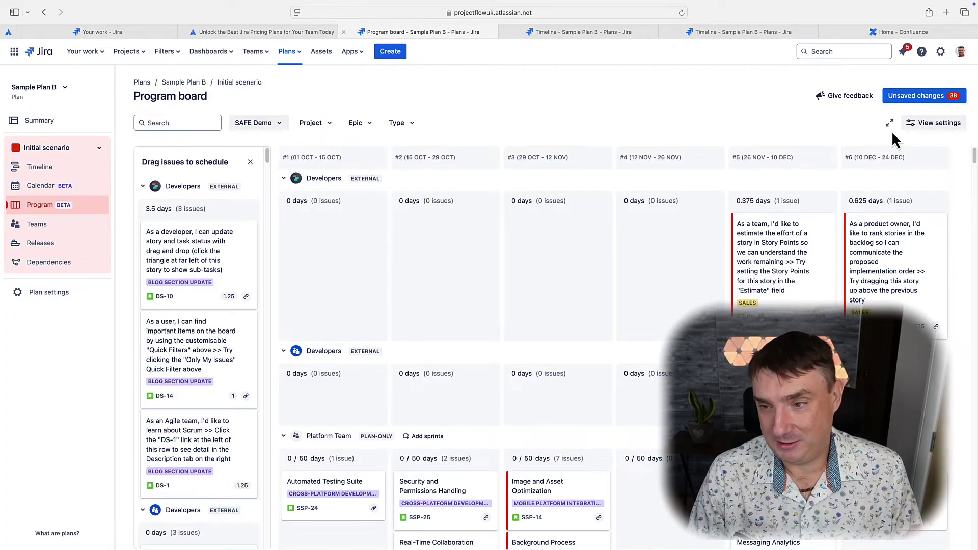
Review the plan's unsaved changes, select only DS-25 Sales and Demo ABC, and close the review without saving.
click(926, 96)
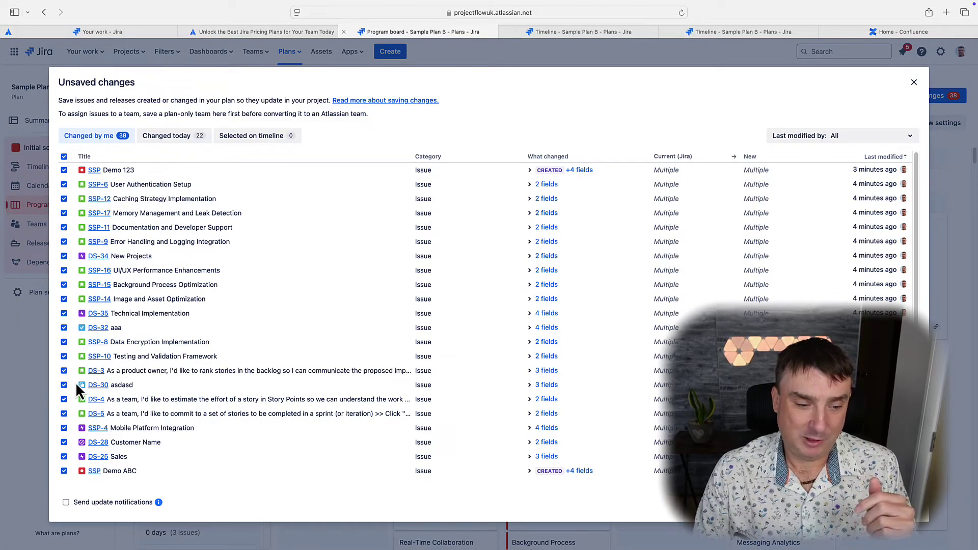
click(64, 157)
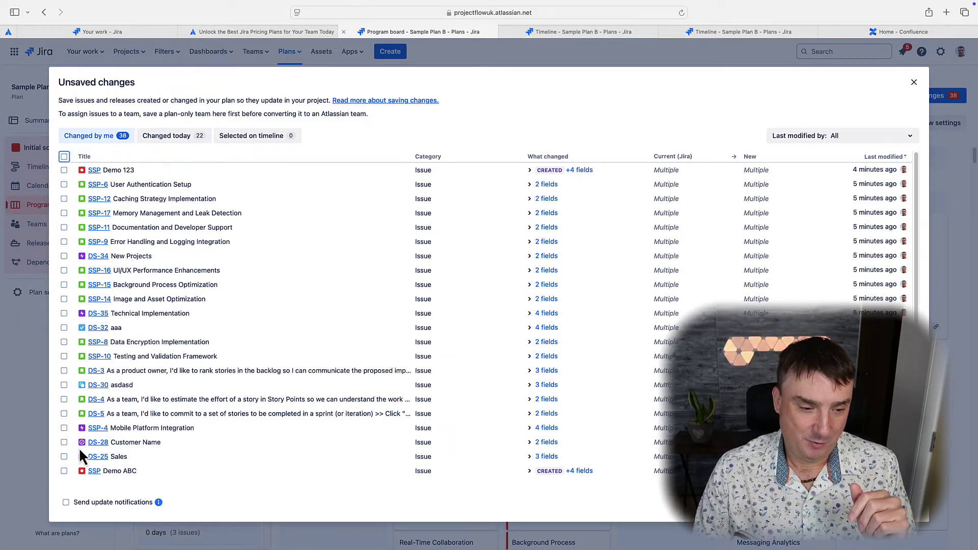
click(64, 457)
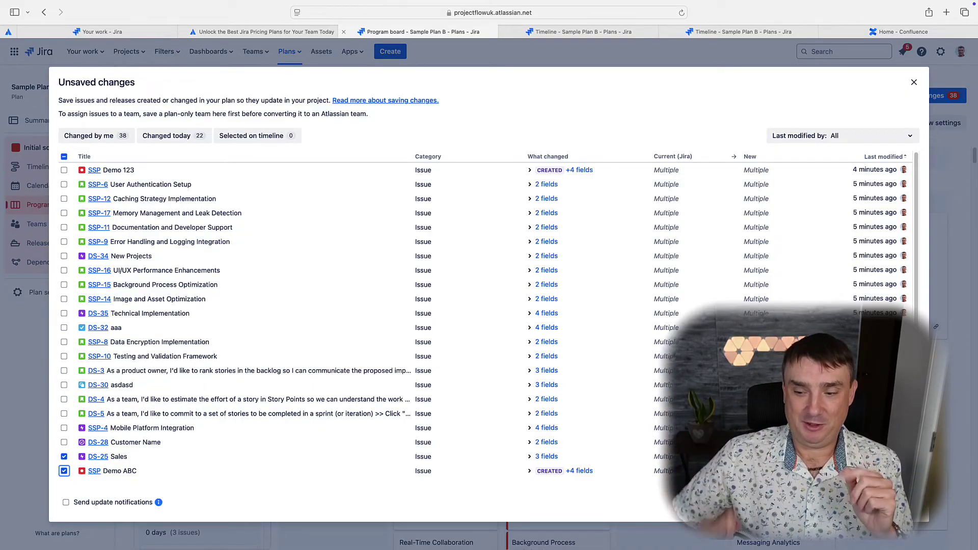
click(914, 83)
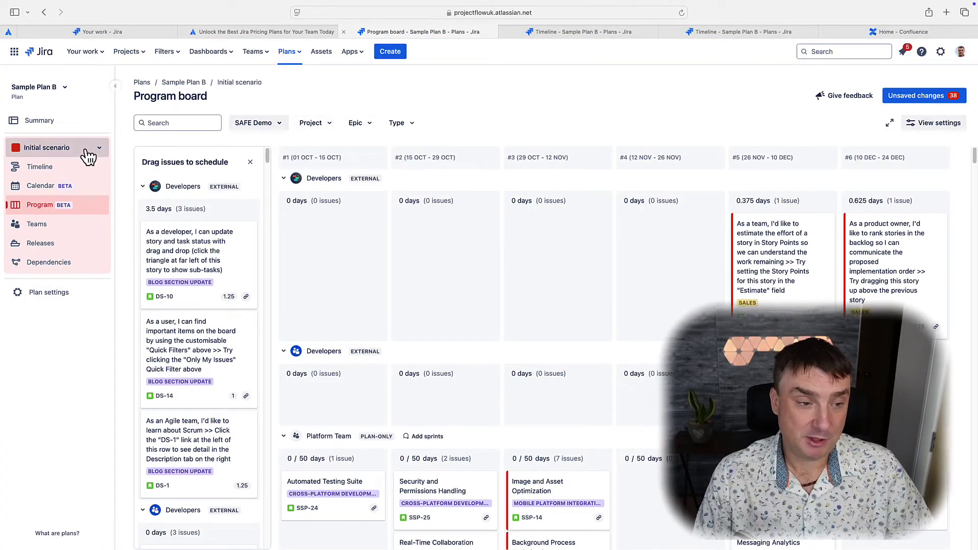
Return to the plan's timeline page and switch it to the saved Basic view.
click(46, 168)
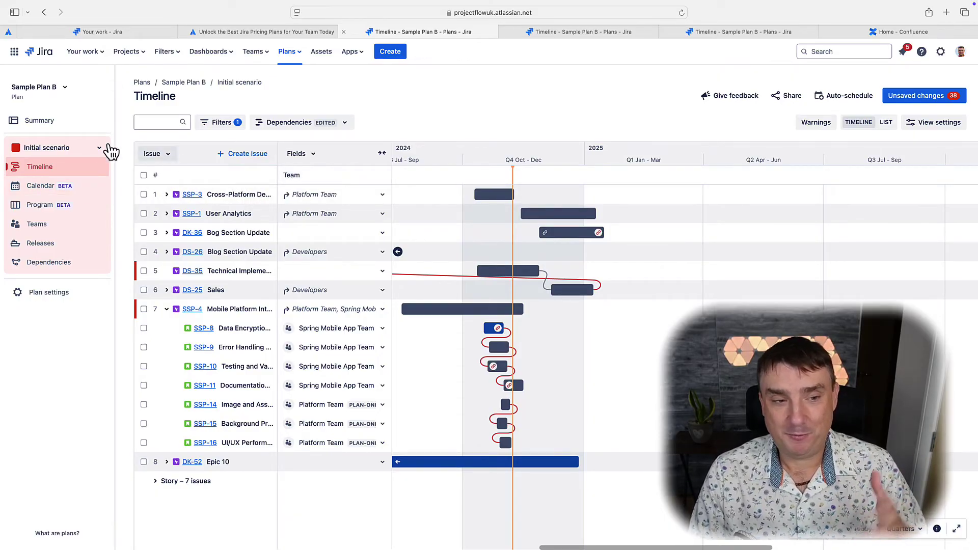
click(302, 124)
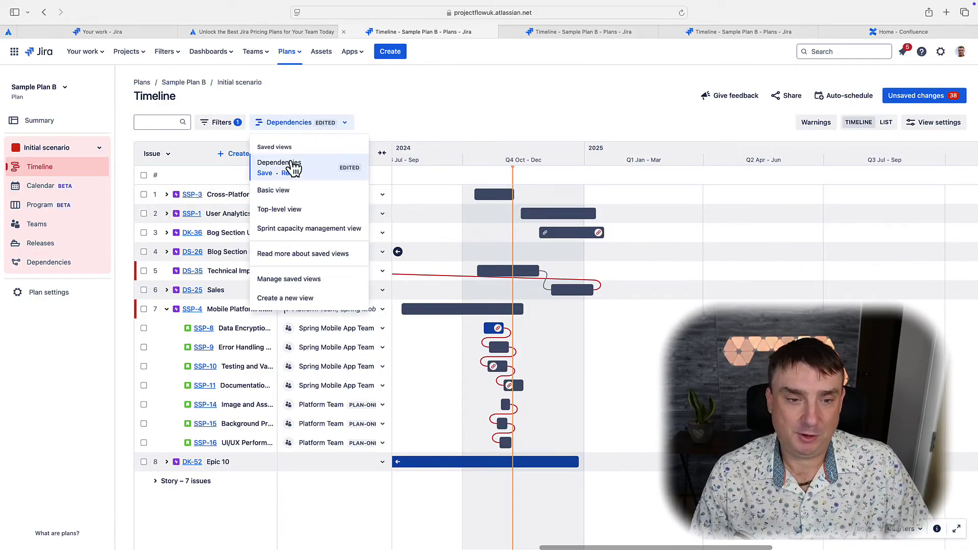
click(290, 193)
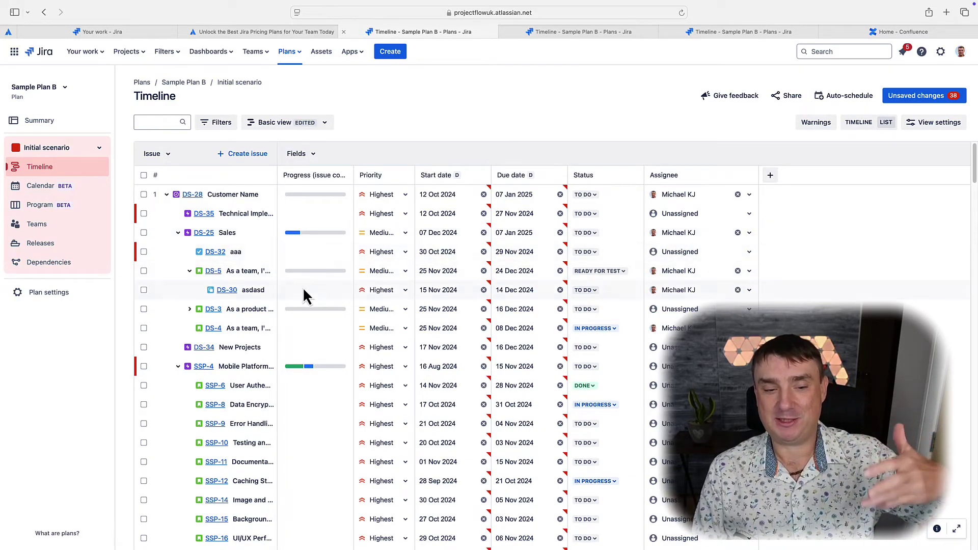
scroll(311, 434, down, 1)
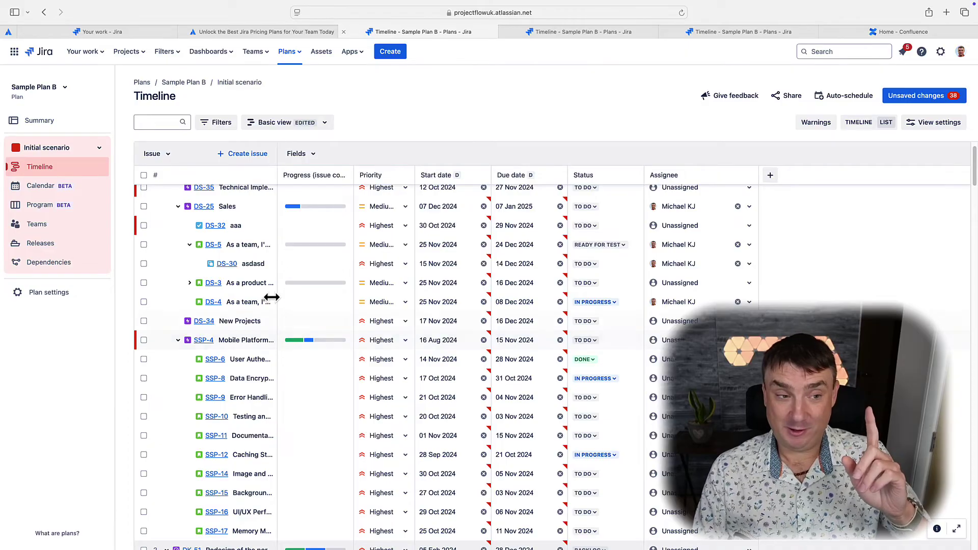
Examine the plan's summary, including status overview, issue progress, key dependencies, team progress and team capacity.
click(40, 121)
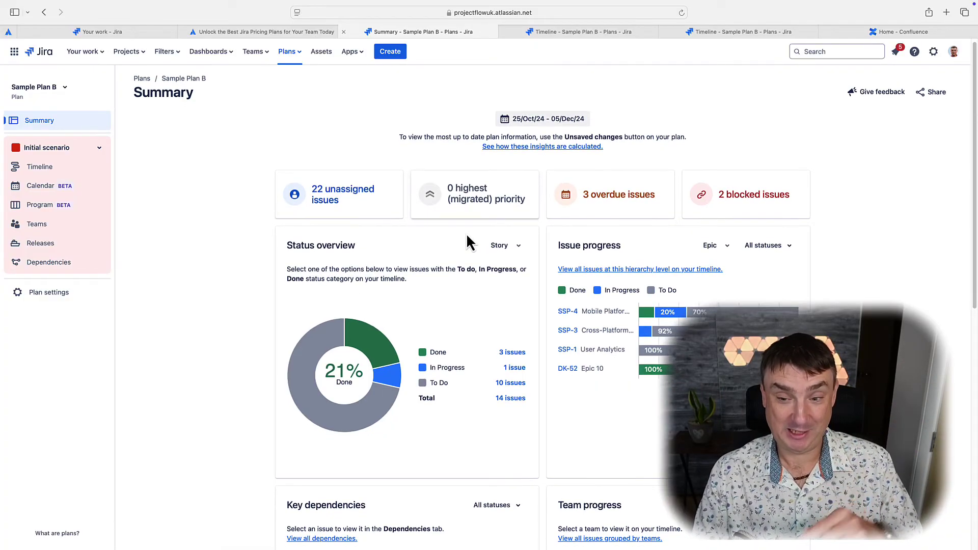
scroll(466, 235, down, 2)
scroll(465, 237, down, 10)
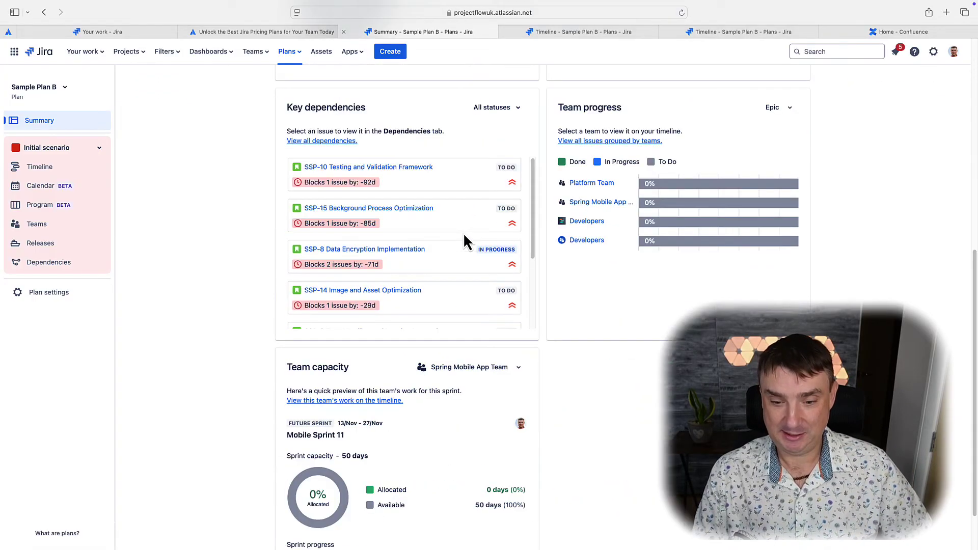
scroll(465, 237, up, 4)
scroll(463, 231, up, 10)
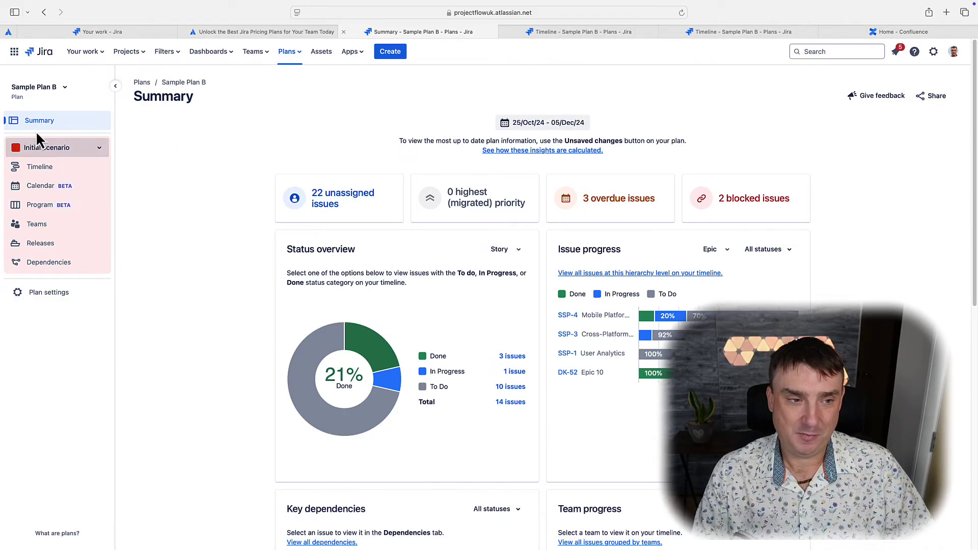
Return to the plan's timeline and copy its Confluence share link.
click(39, 167)
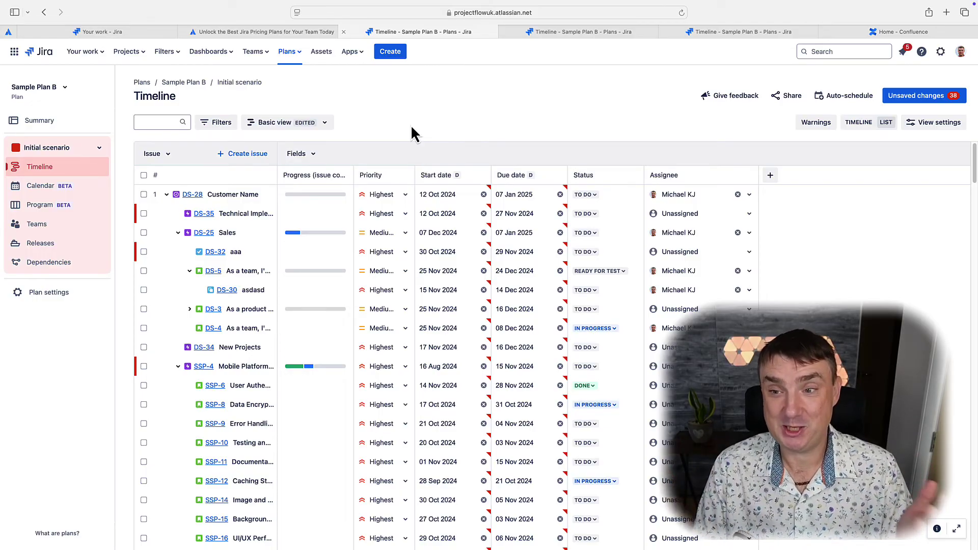
click(788, 98)
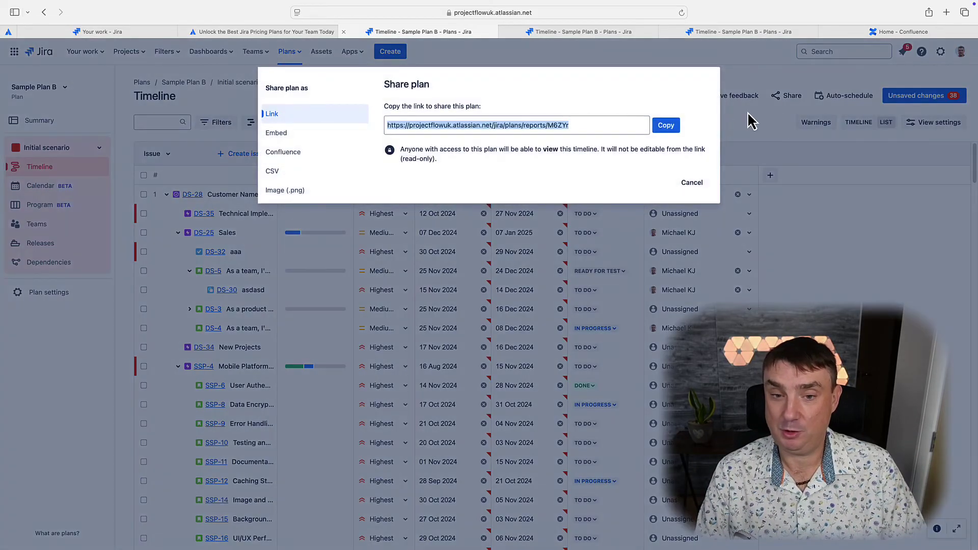
click(283, 154)
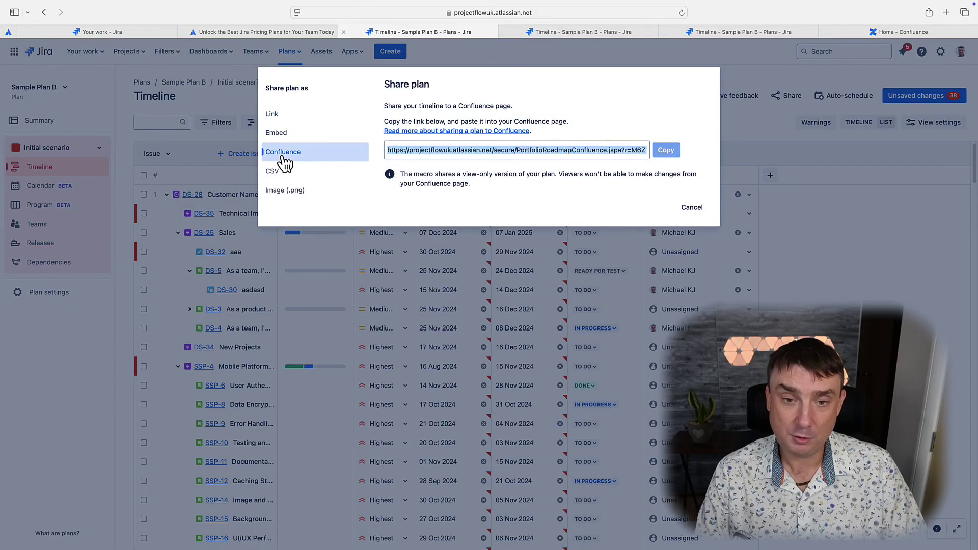
click(671, 152)
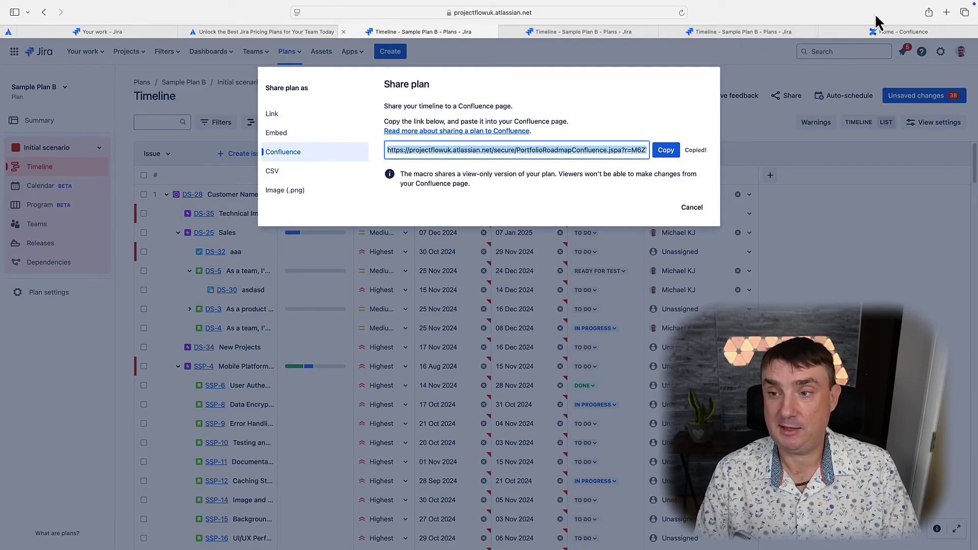
Switch to Confluence, dismiss the feature guide notice, and create a new page titled Roadmap Demo.
click(856, 31)
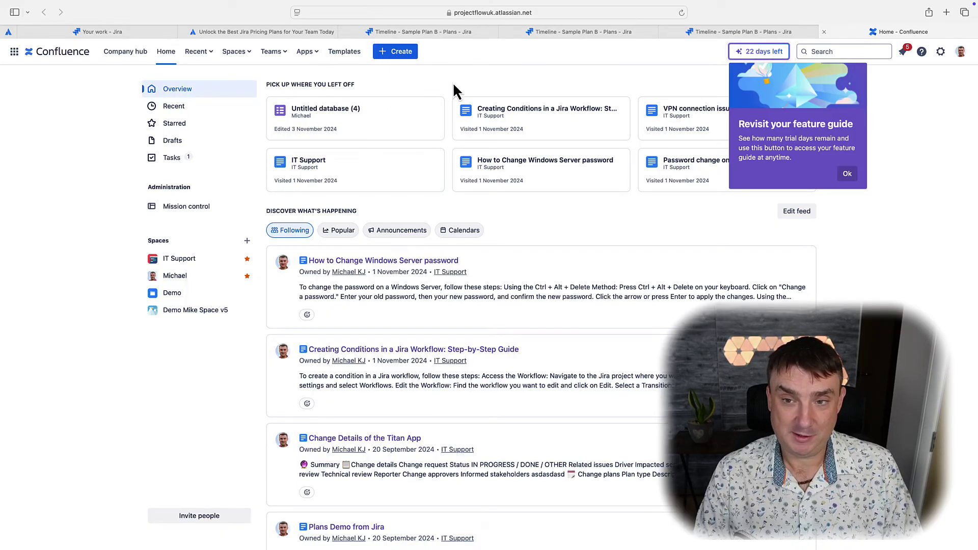
click(845, 175)
scroll(618, 109, down, 2)
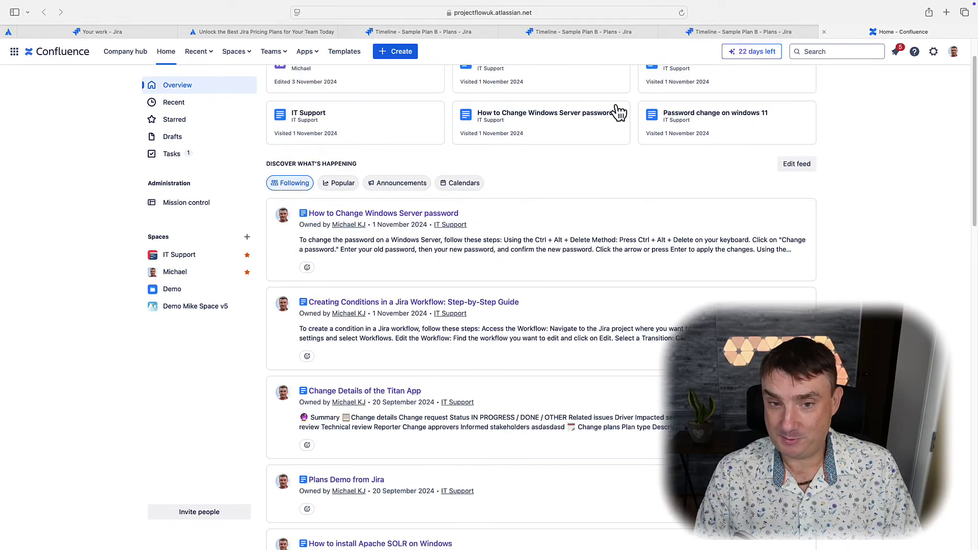
click(398, 51)
click(398, 76)
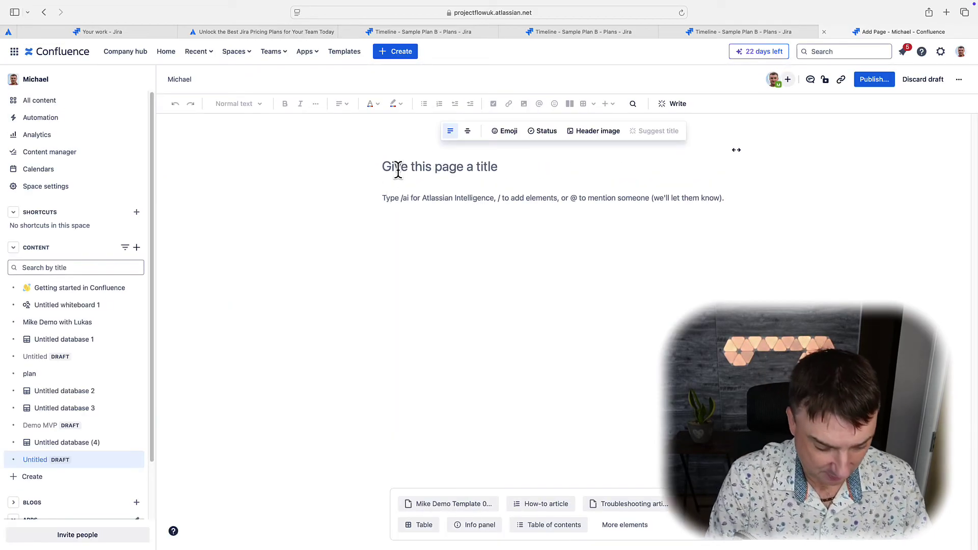
text(Roadmap Demo)
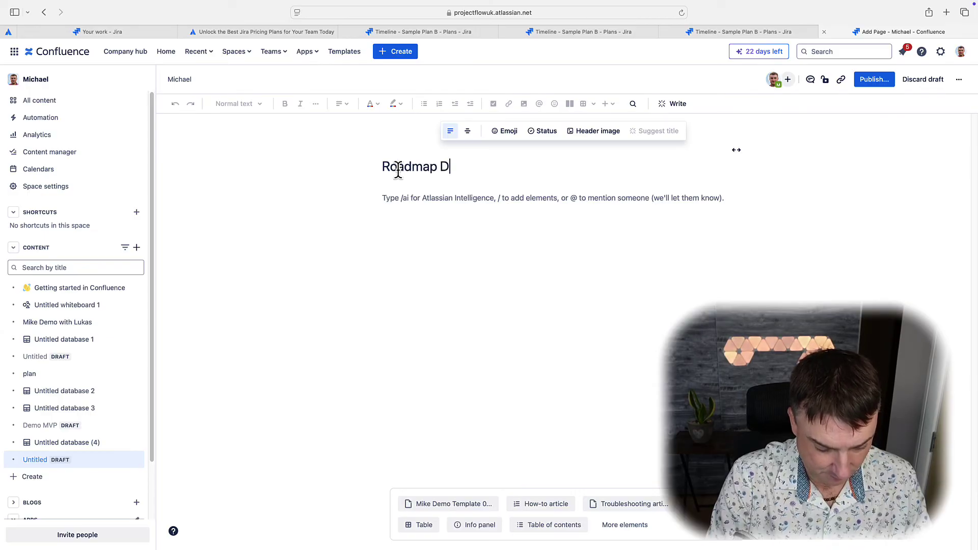
Embed the plan in the page body using the copied link, publish the page in the current space, and decline the whiteboard automation suggestion.
click(426, 204)
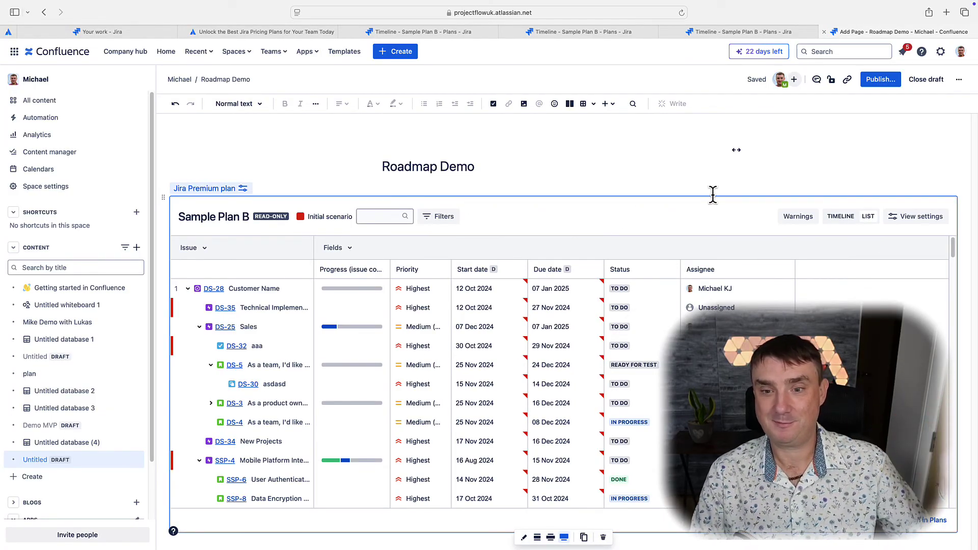
scroll(626, 265, down, 2)
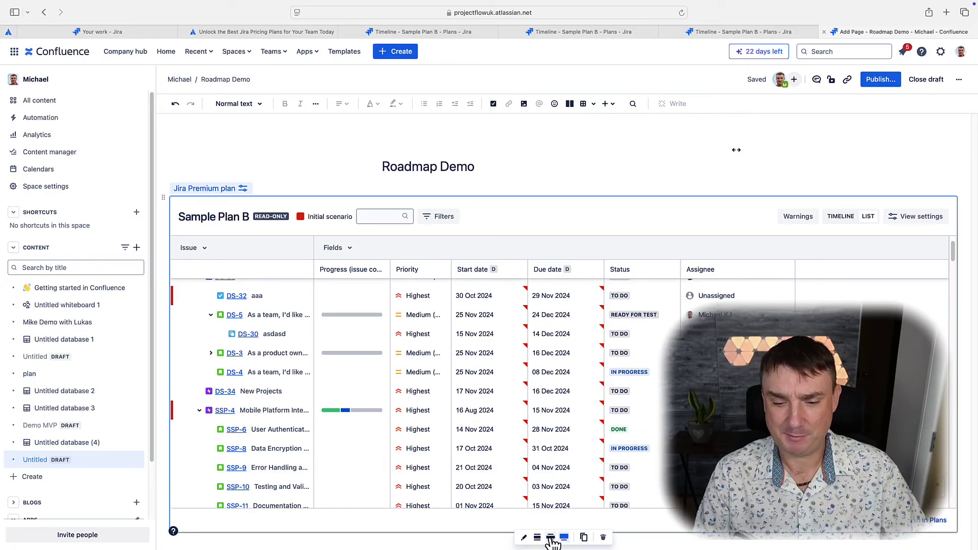
click(878, 84)
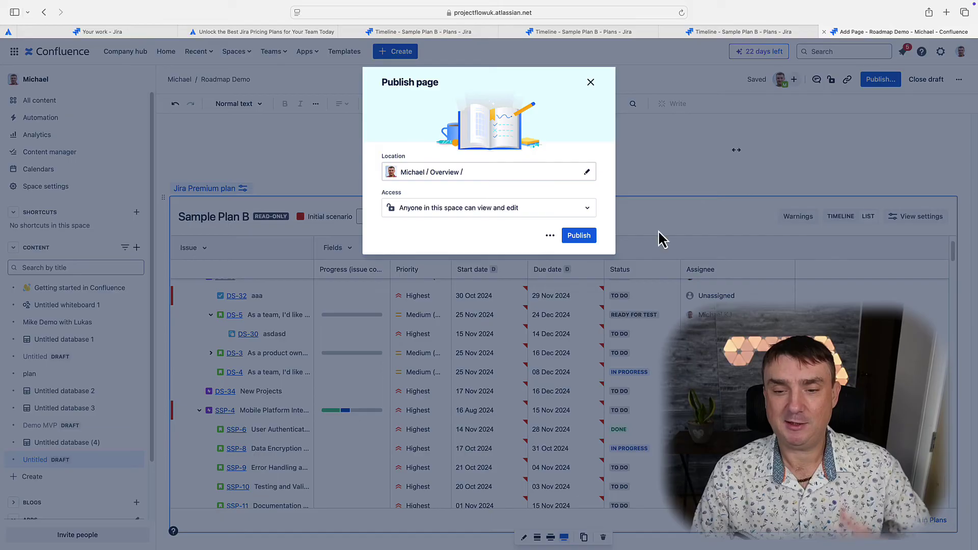
click(590, 238)
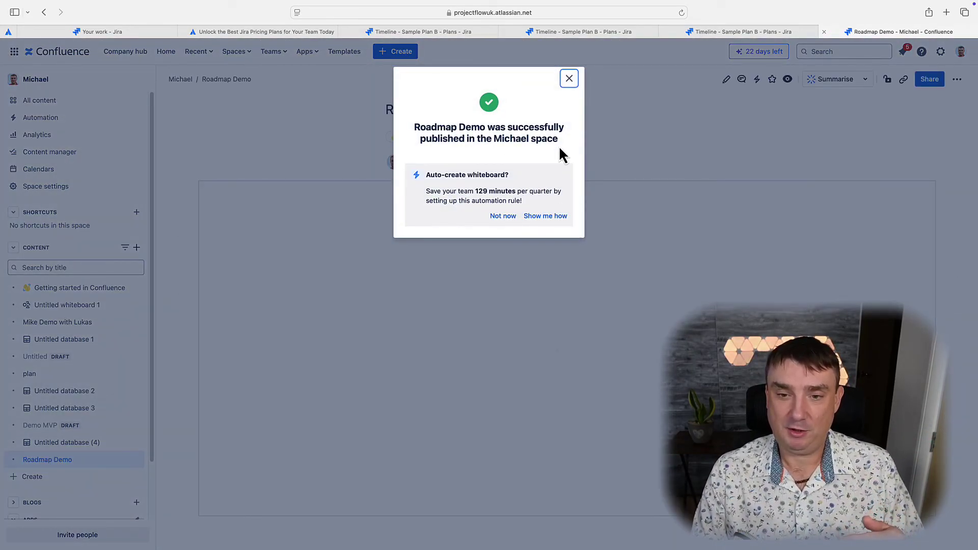
click(503, 216)
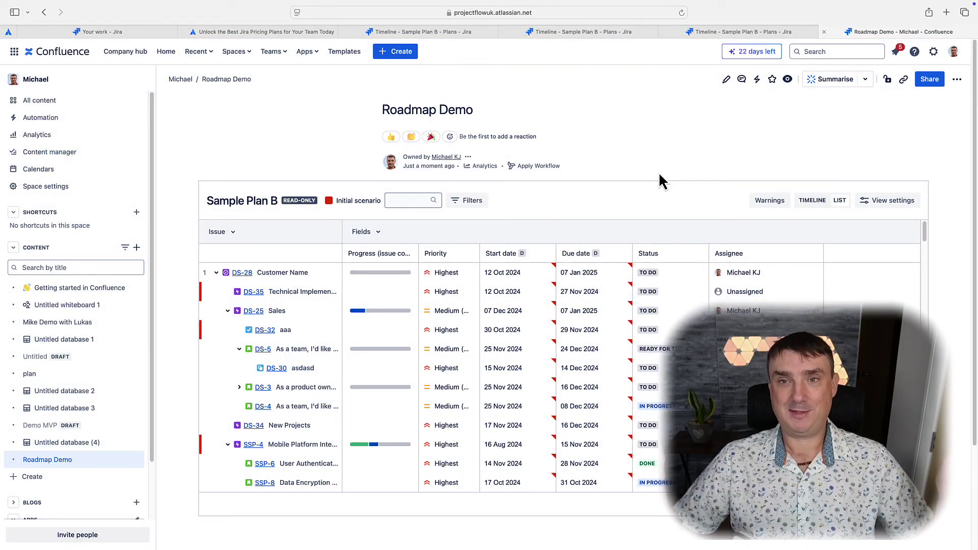